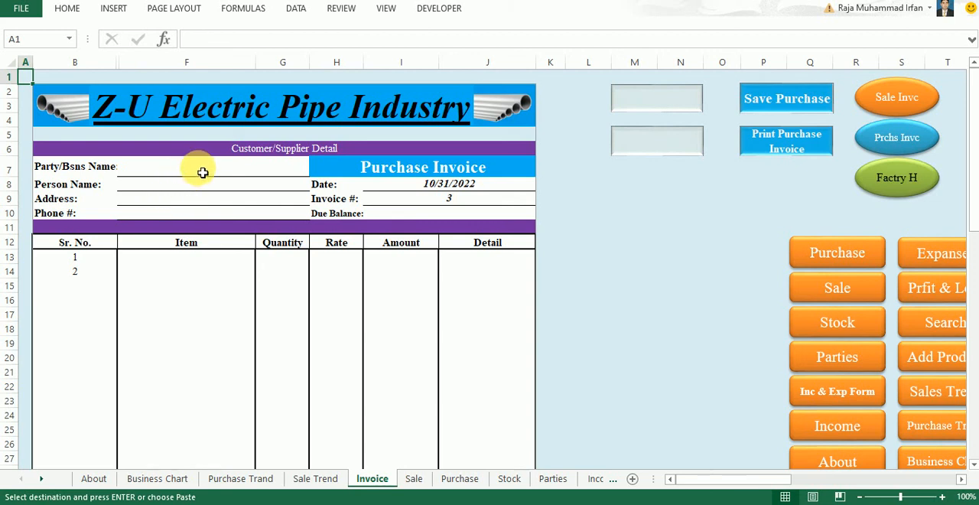
Look up "uk" in the invoice's Party/Bsns Name field and choose Ukasha E-S Sargodha as the party
{"action": "left_click", "coordinate": [203, 172]}
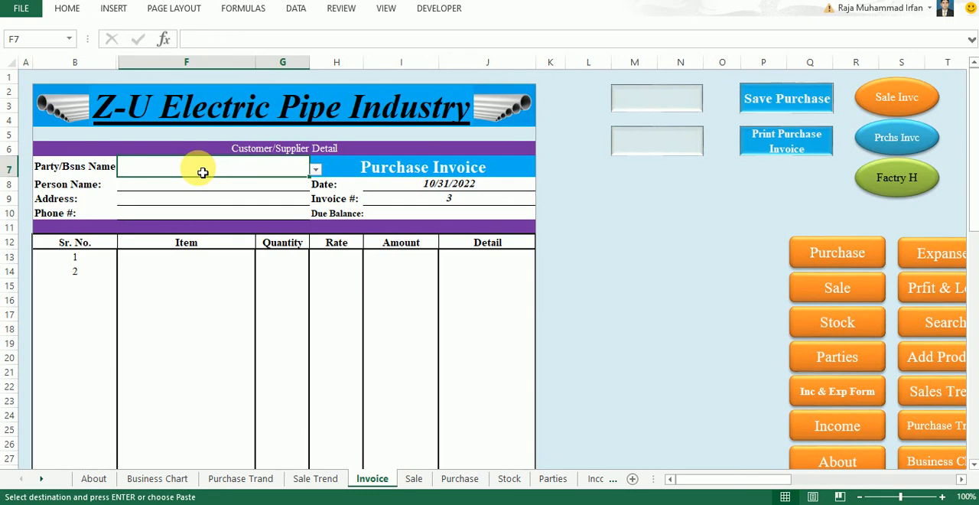
{"action": "type", "text": "u"}
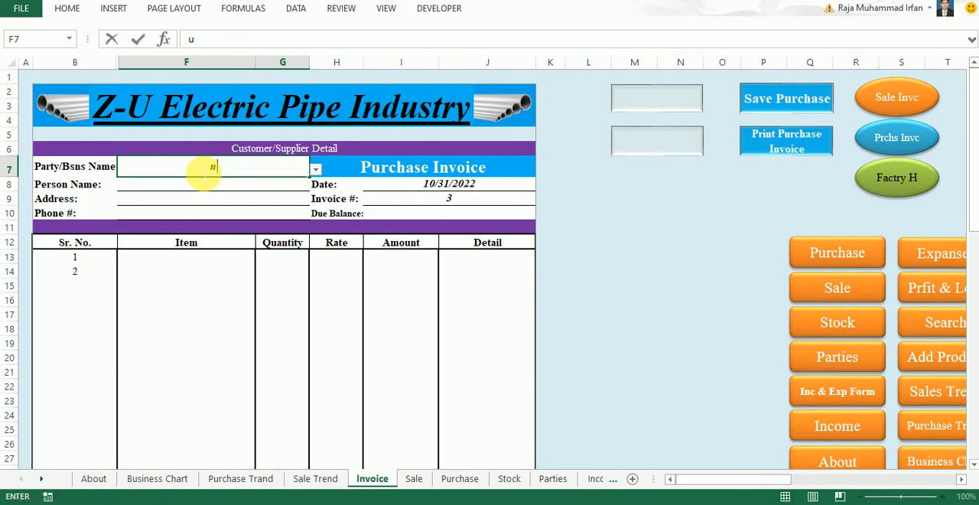
{"action": "type", "text": "k"}
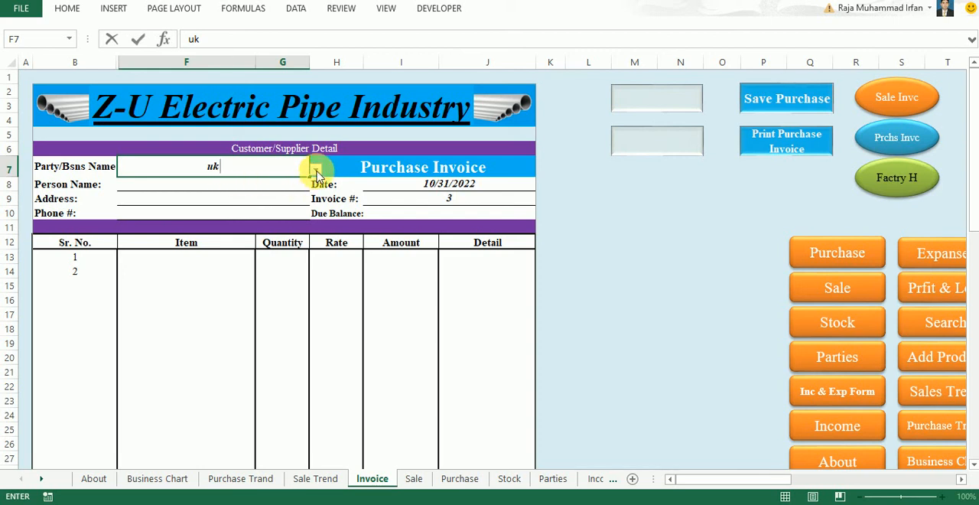
{"action": "left_click", "coordinate": [316, 173]}
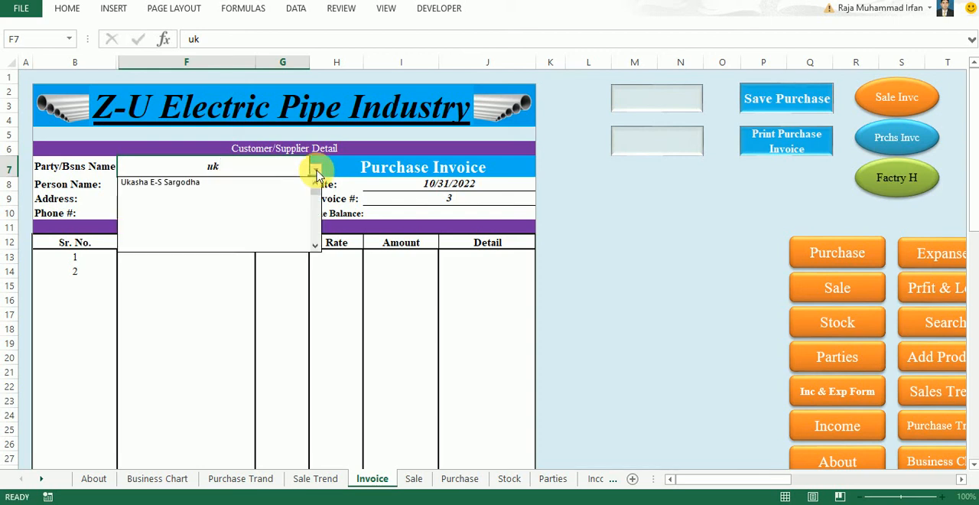
{"action": "left_click", "coordinate": [227, 183]}
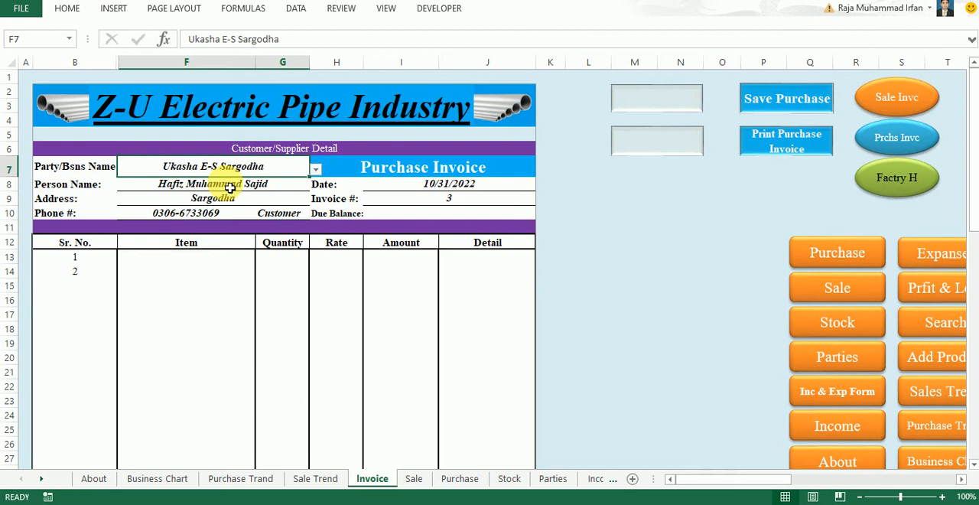
{"action": "left_click", "coordinate": [351, 435]}
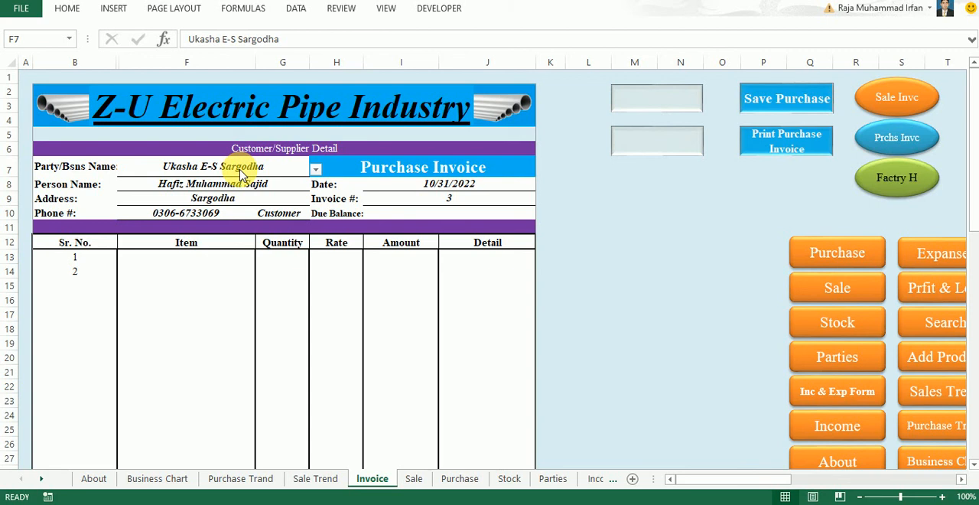
{"action": "left_click", "coordinate": [315, 173]}
{"action": "left_click", "coordinate": [316, 171]}
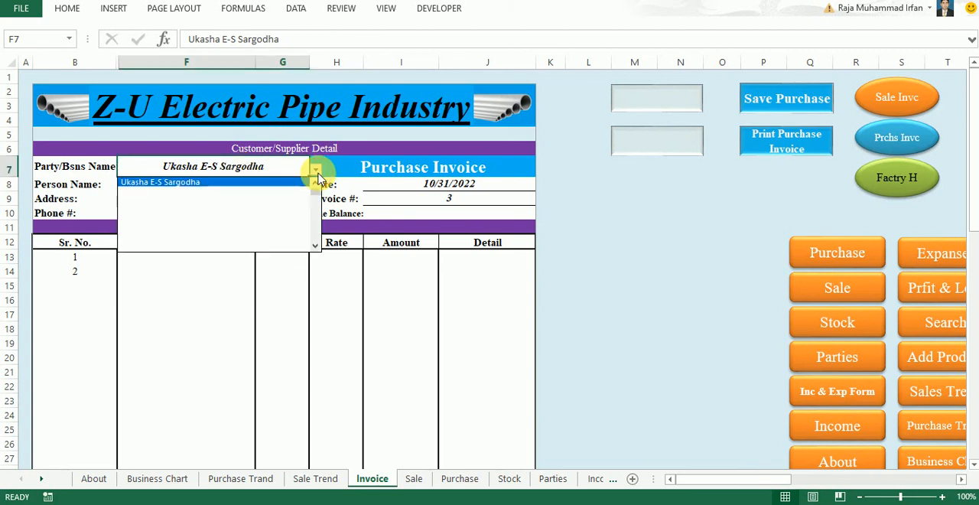
{"action": "left_click", "coordinate": [175, 183]}
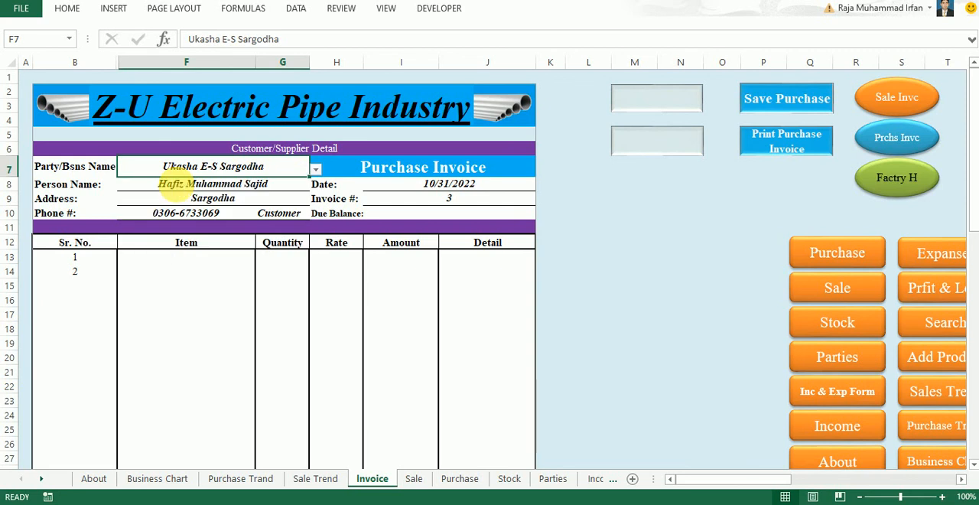
Review the party's person name, address and customer type, along with the invoice date
{"action": "left_click", "coordinate": [261, 189]}
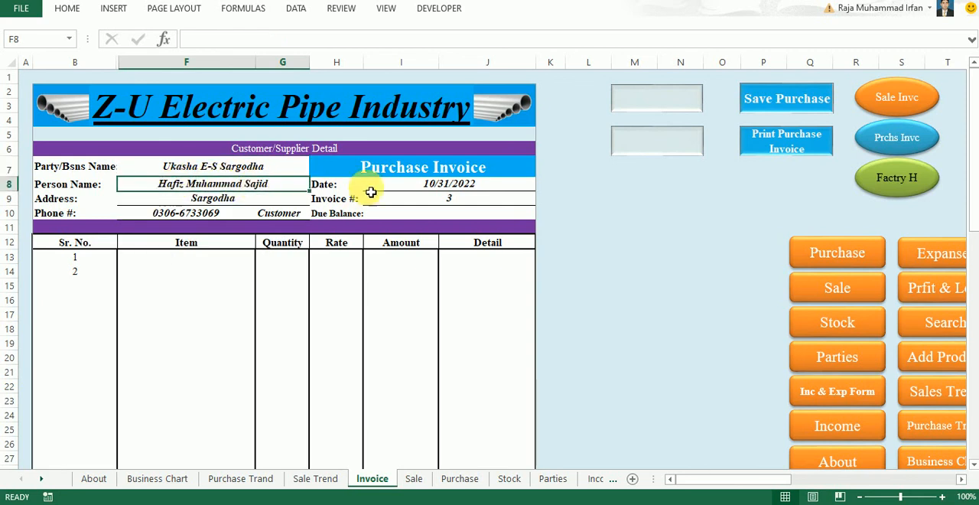
{"action": "key", "text": "Down"}
{"action": "key", "text": "Down"}
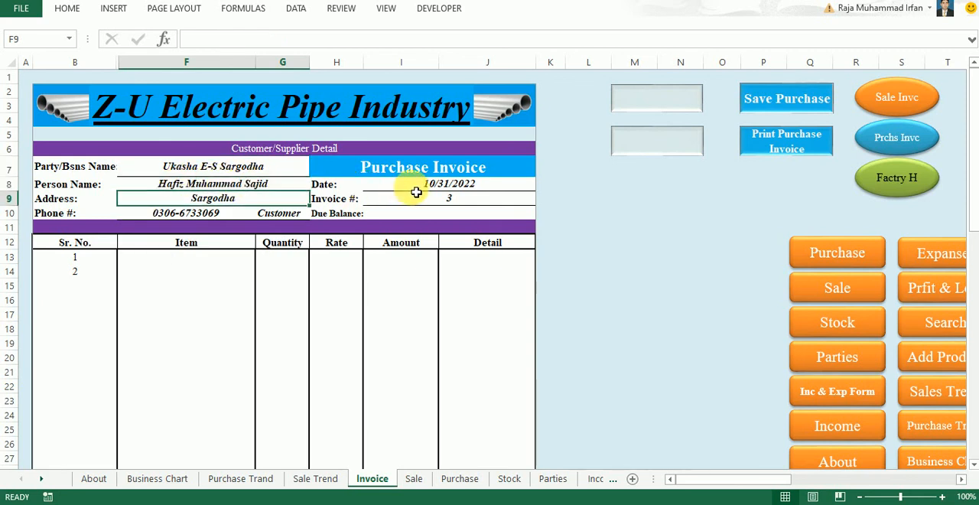
{"action": "key", "text": "Right"}
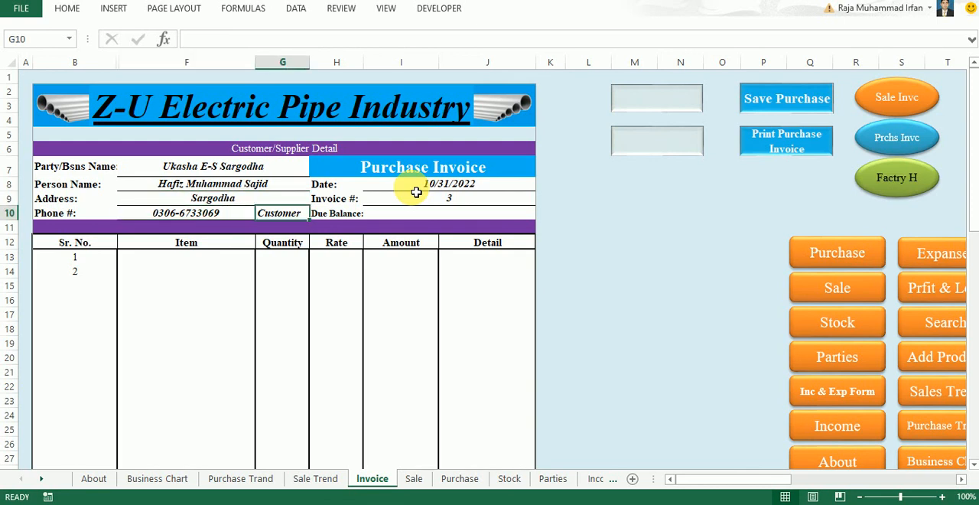
{"action": "left_click", "coordinate": [426, 188]}
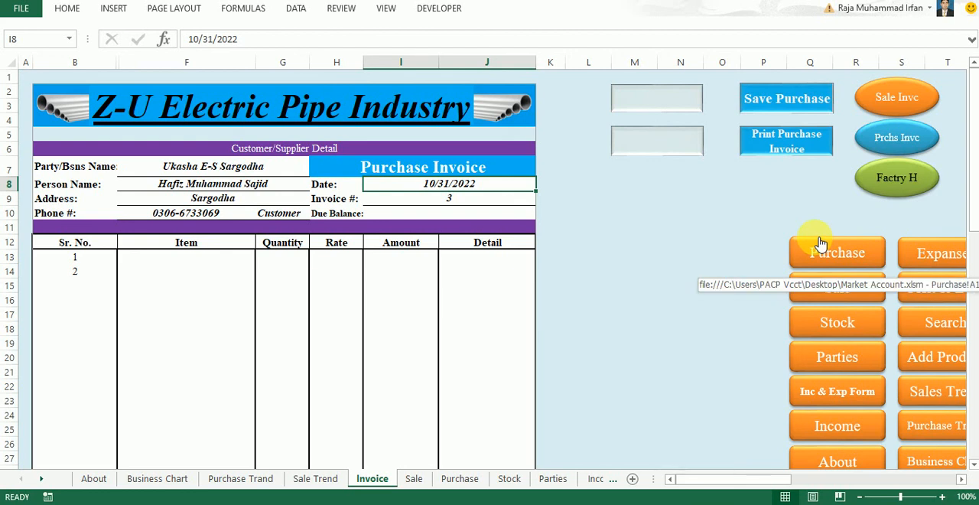
Change the invoice type in the heading to Sale Invoice
{"action": "left_click", "coordinate": [448, 174]}
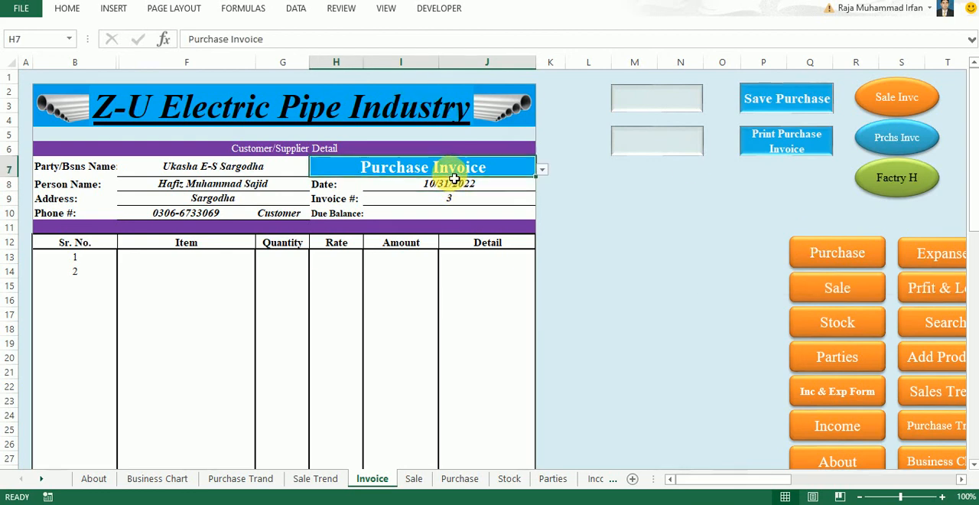
{"action": "left_click", "coordinate": [541, 170]}
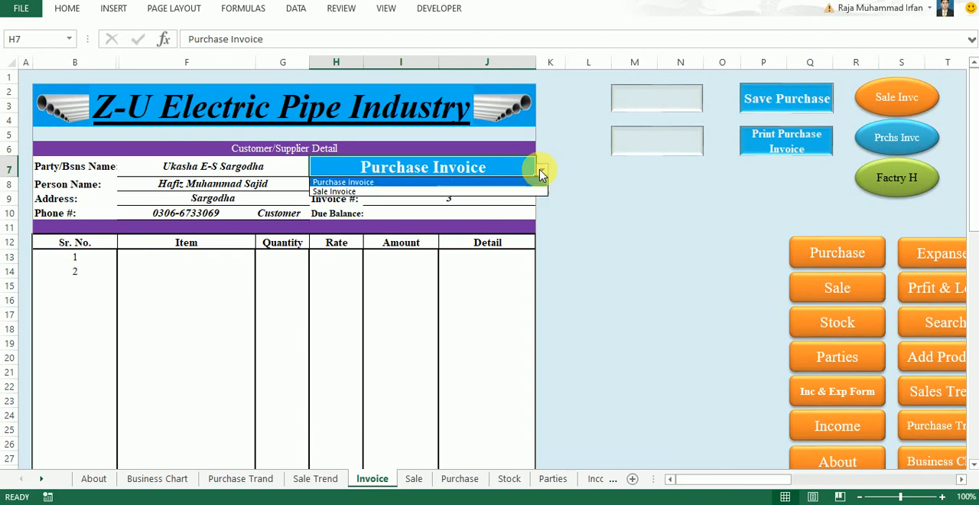
{"action": "left_click", "coordinate": [517, 193]}
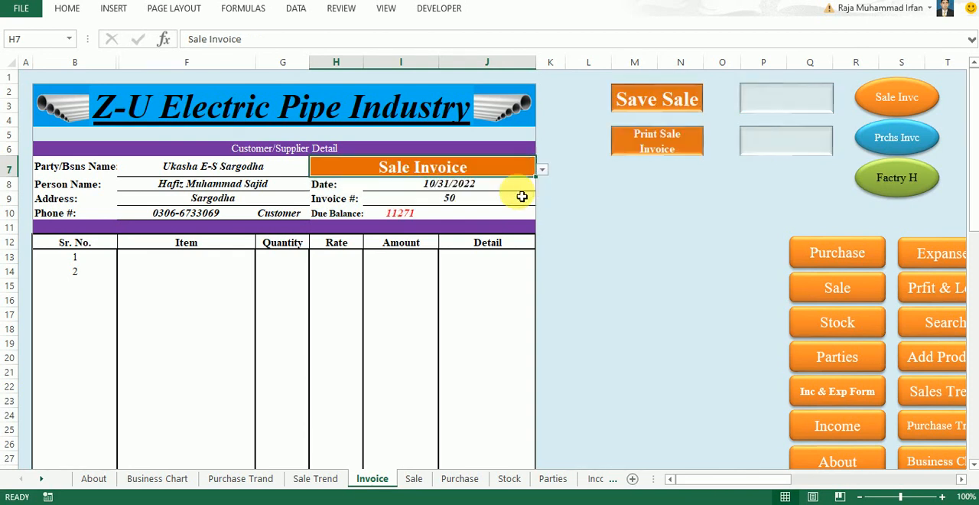
{"action": "left_click", "coordinate": [350, 459]}
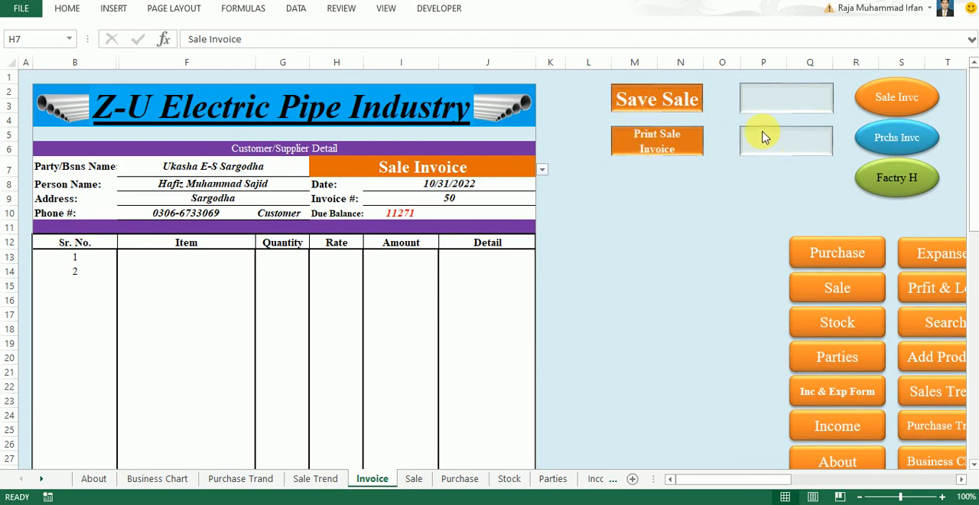
Switch the invoice type to Purchase Invoice and back to Sale Invoice
{"action": "left_click", "coordinate": [543, 170]}
{"action": "left_click", "coordinate": [543, 169]}
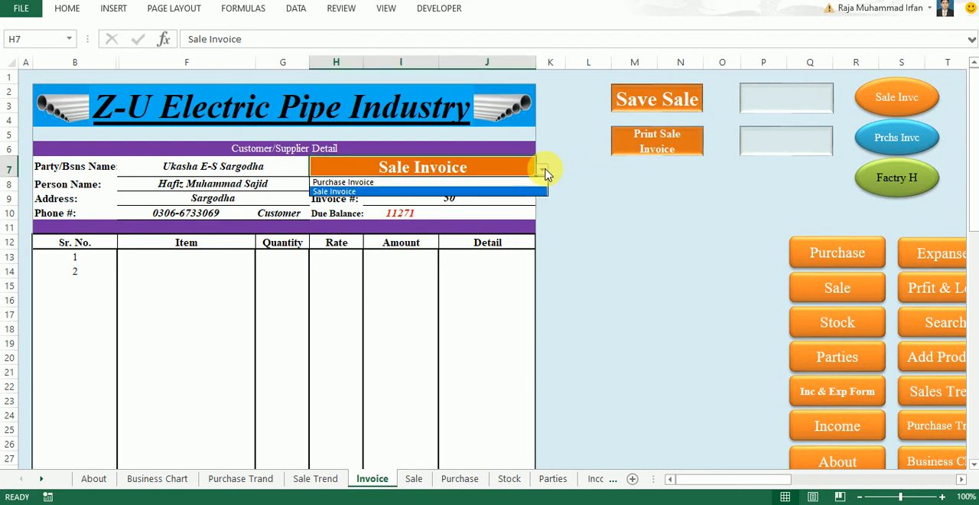
{"action": "left_click", "coordinate": [493, 185]}
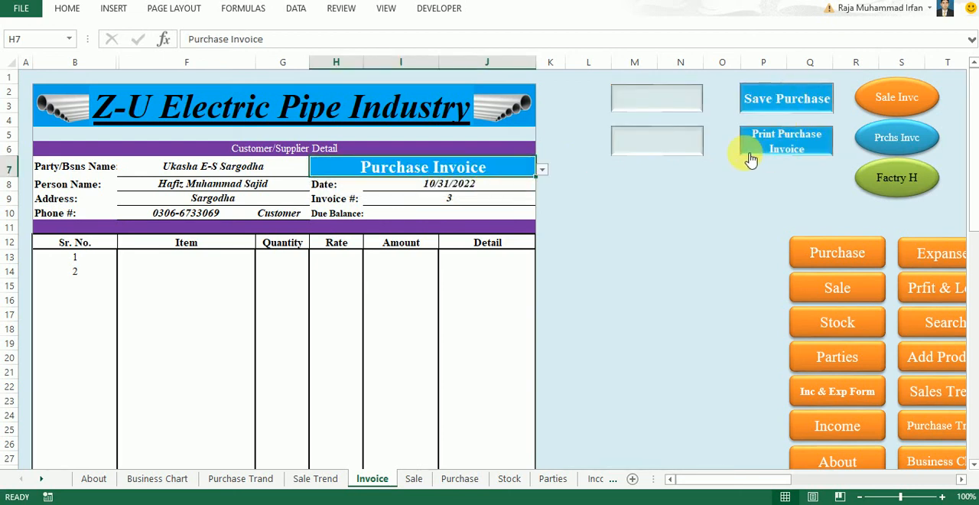
{"action": "left_click", "coordinate": [542, 171]}
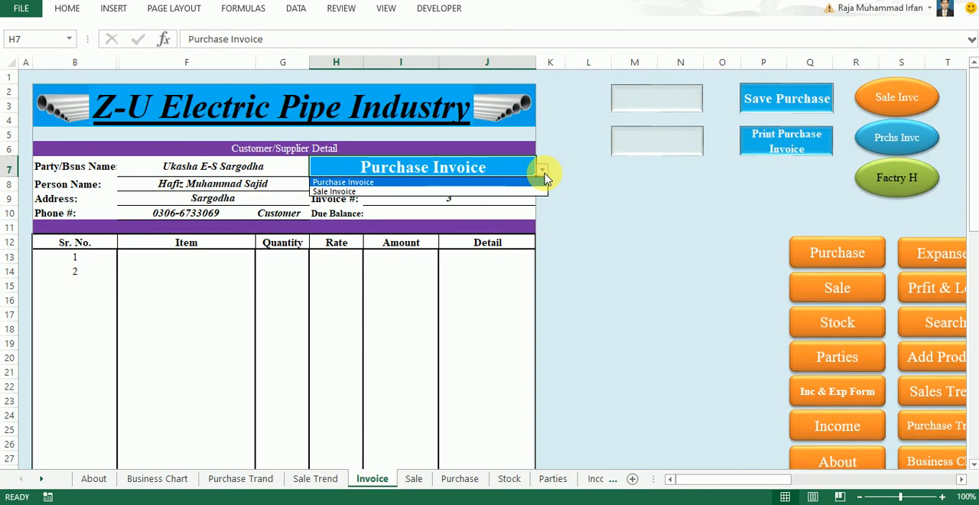
{"action": "left_click", "coordinate": [525, 192]}
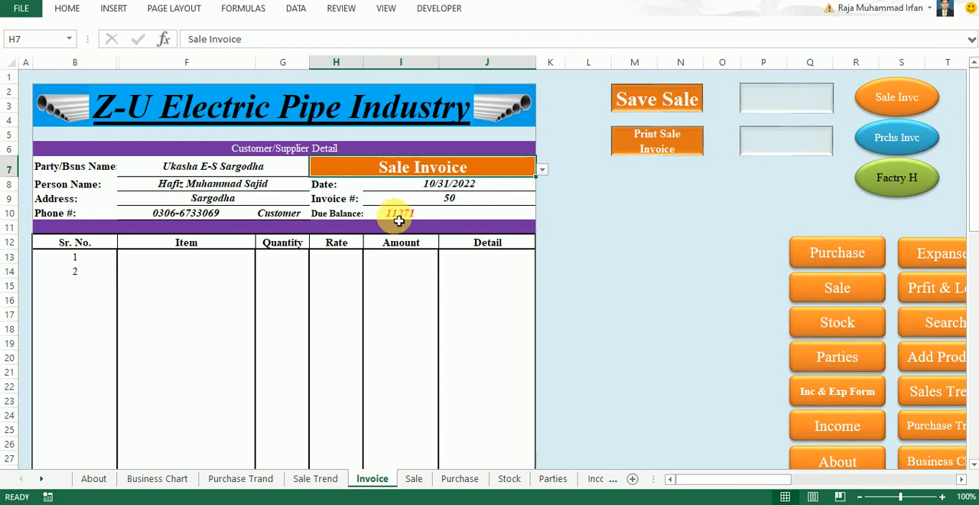
Find White 1" by searching for "w" in the item entry cell and enter it on the invoice
{"action": "left_click", "coordinate": [205, 228]}
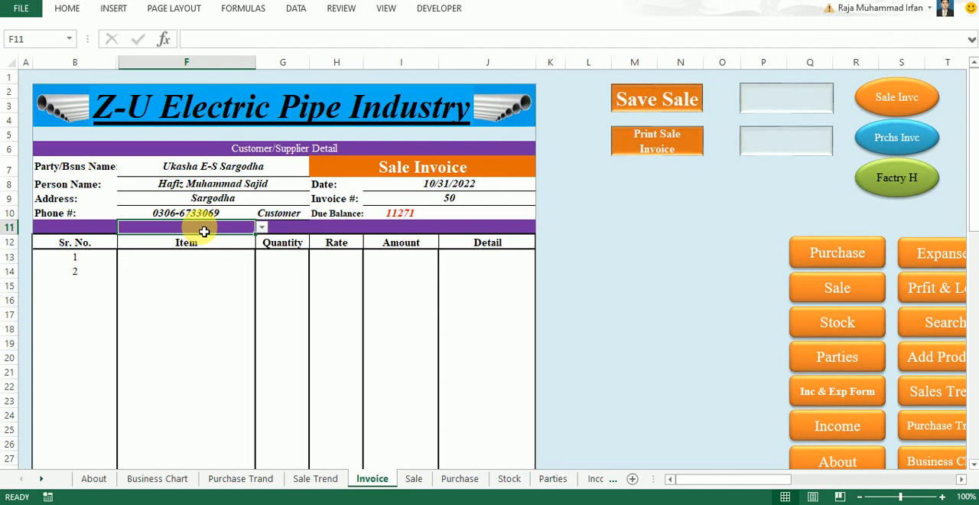
{"action": "type", "text": "w"}
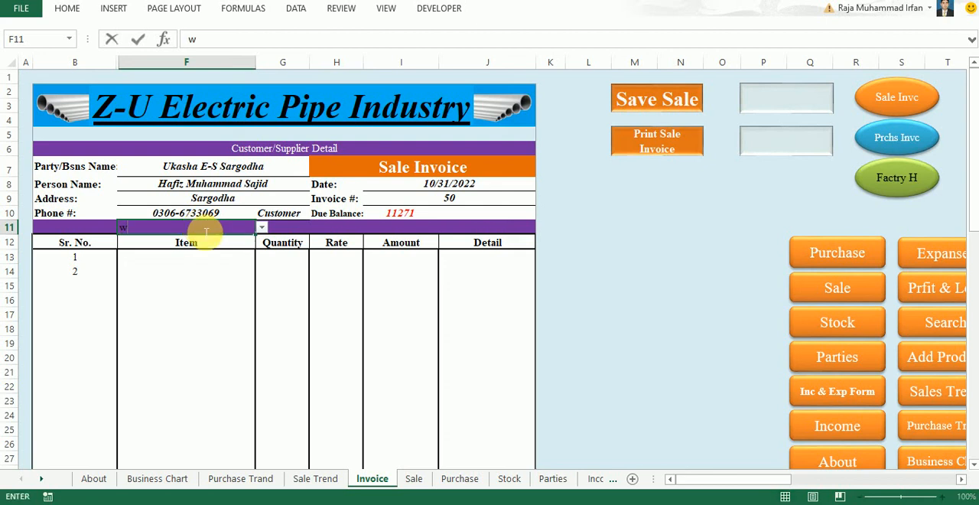
{"action": "left_click", "coordinate": [261, 228]}
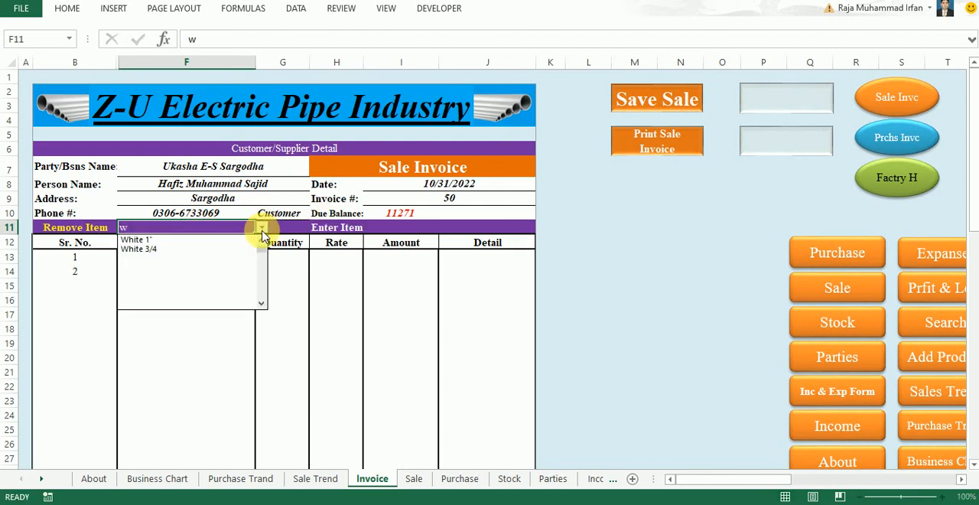
{"action": "left_click", "coordinate": [215, 241]}
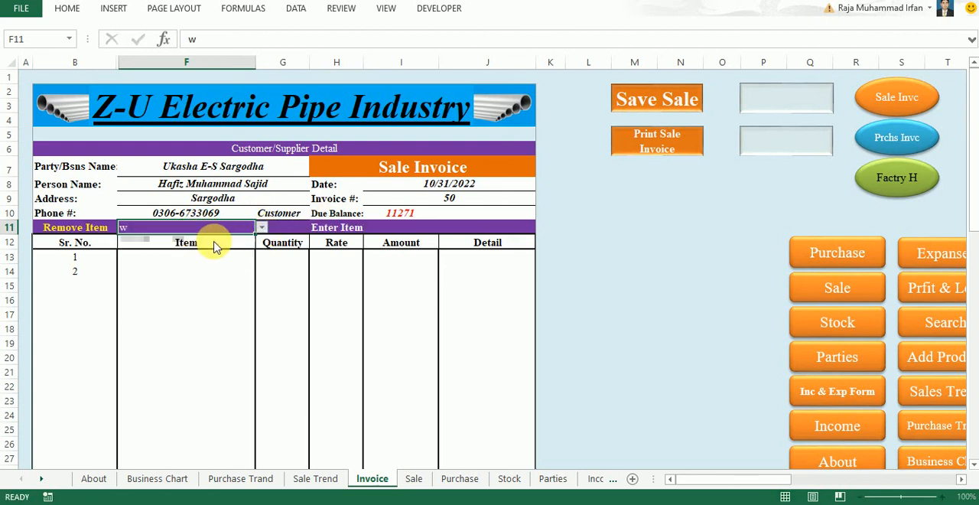
{"action": "left_click", "coordinate": [320, 229]}
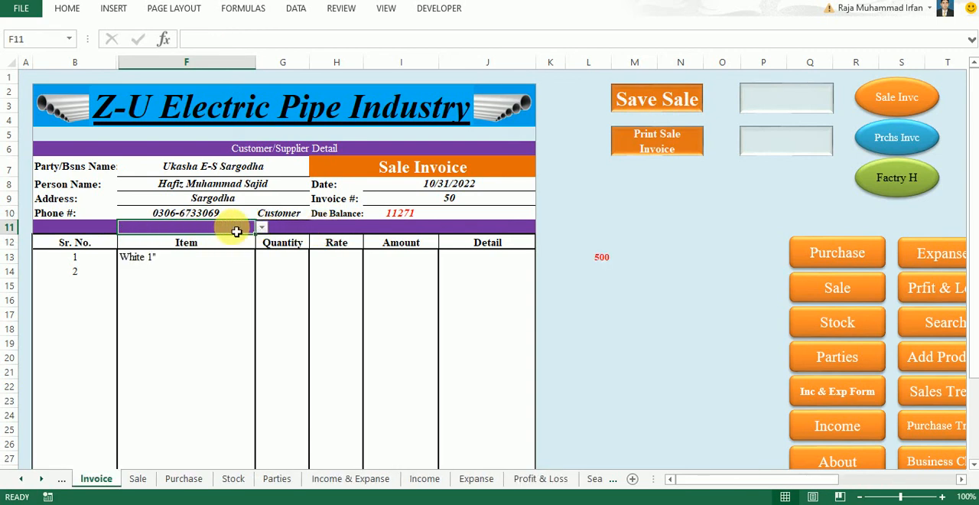
Find Red 1" by searching for "r" and enter it as another item on the invoice
{"action": "type", "text": "r"}
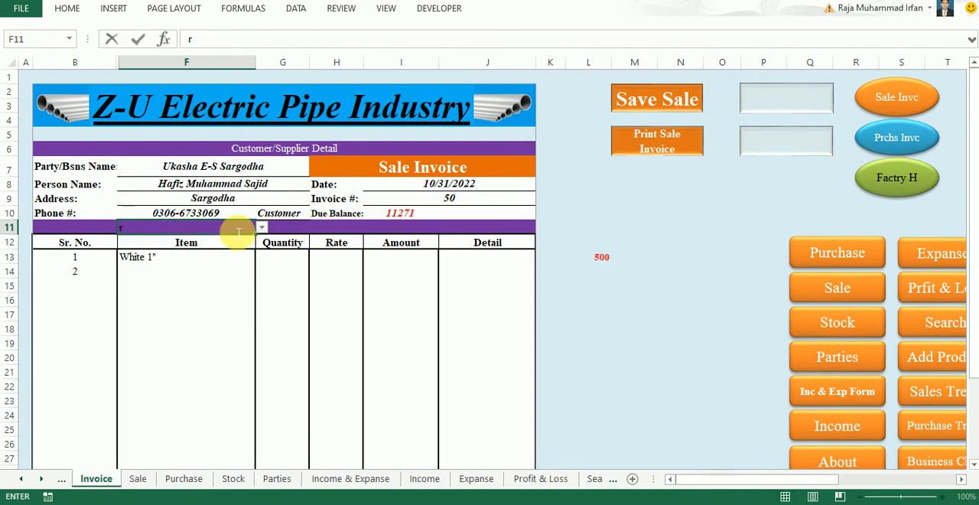
{"action": "left_click", "coordinate": [261, 227]}
{"action": "left_click", "coordinate": [226, 240]}
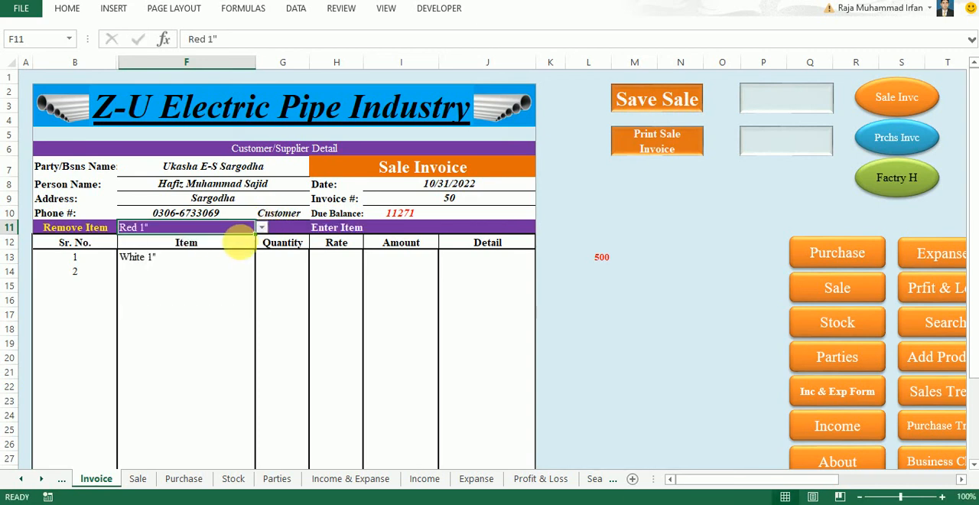
{"action": "left_click", "coordinate": [314, 227]}
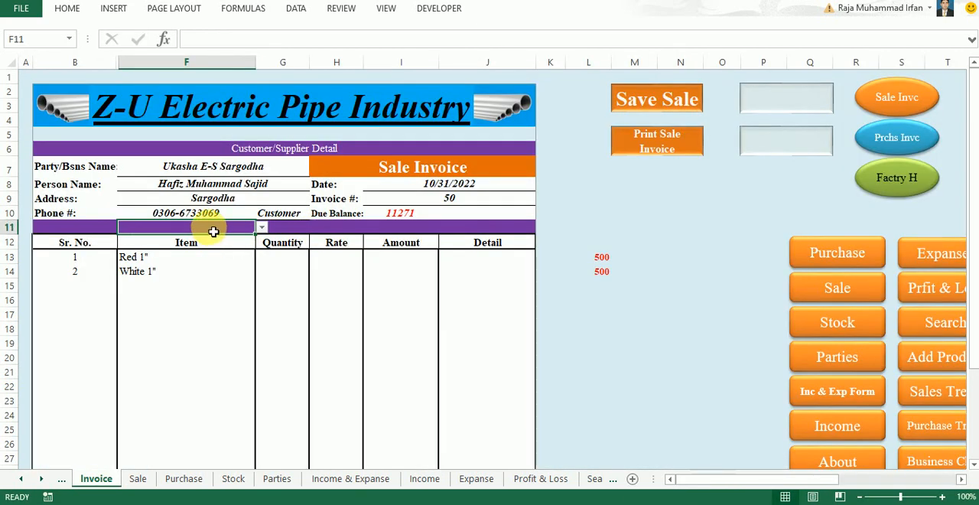
Find Blue 1" by searching for "b" and enter it as another item on the invoice
{"action": "type", "text": "b"}
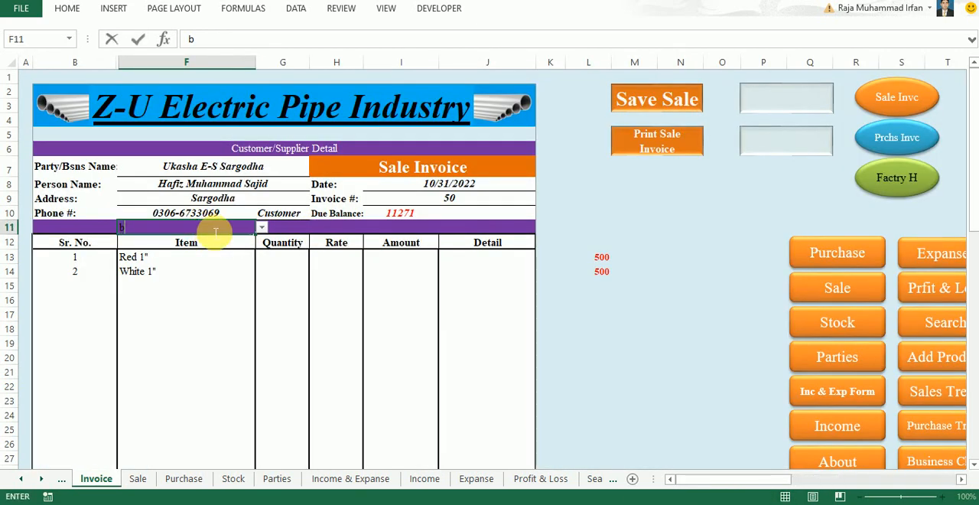
{"action": "left_click", "coordinate": [261, 228]}
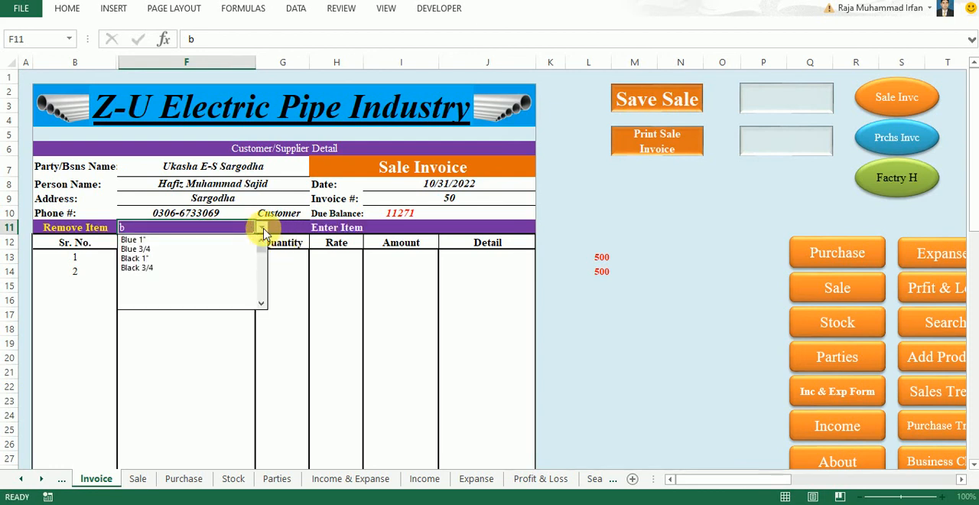
{"action": "left_click", "coordinate": [224, 241]}
{"action": "left_click", "coordinate": [327, 229]}
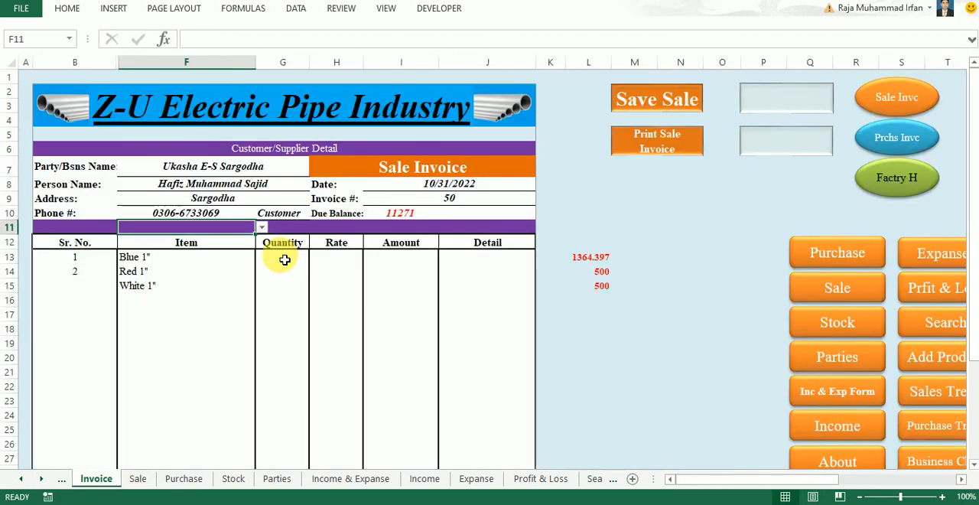
Enter quantities of 200 for Blue 1" and 150 for Red 1" in the invoice's item table
{"action": "left_click", "coordinate": [283, 260]}
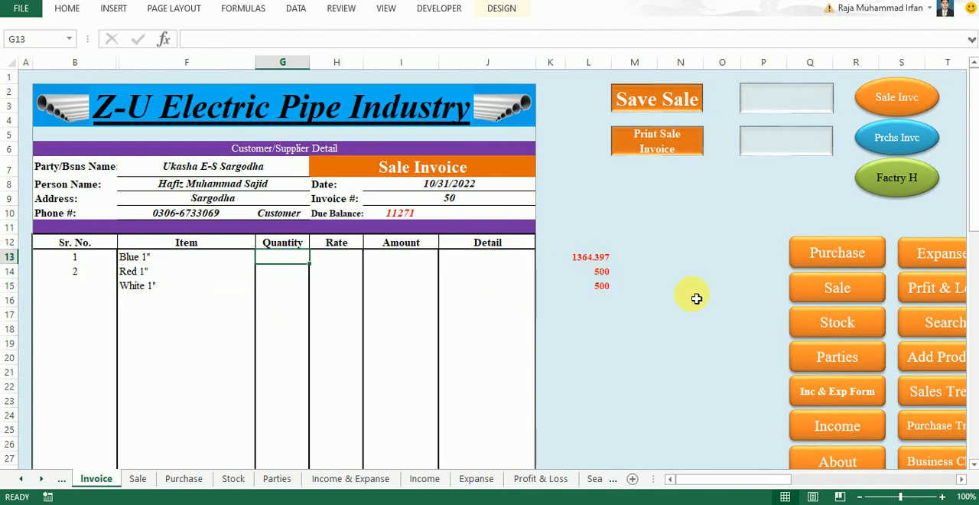
{"action": "type", "text": "200"}
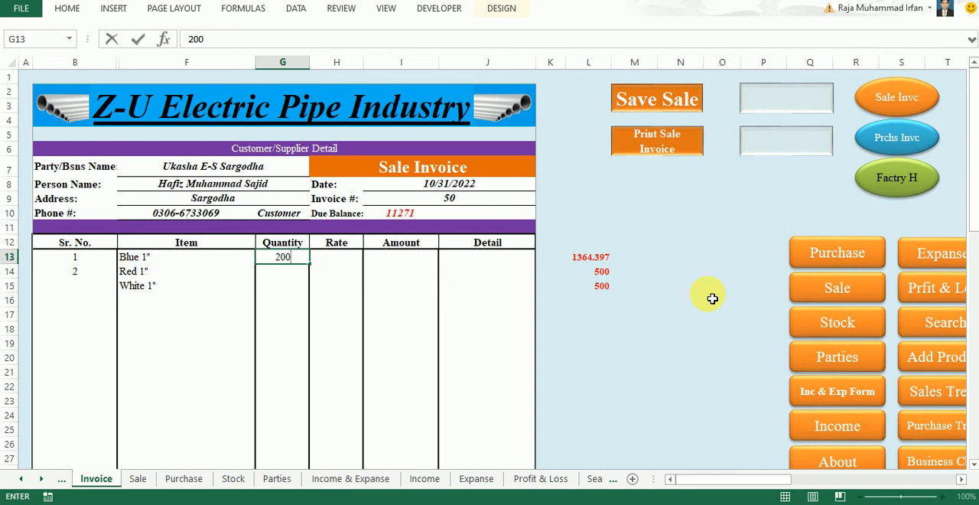
{"action": "key", "text": "Return"}
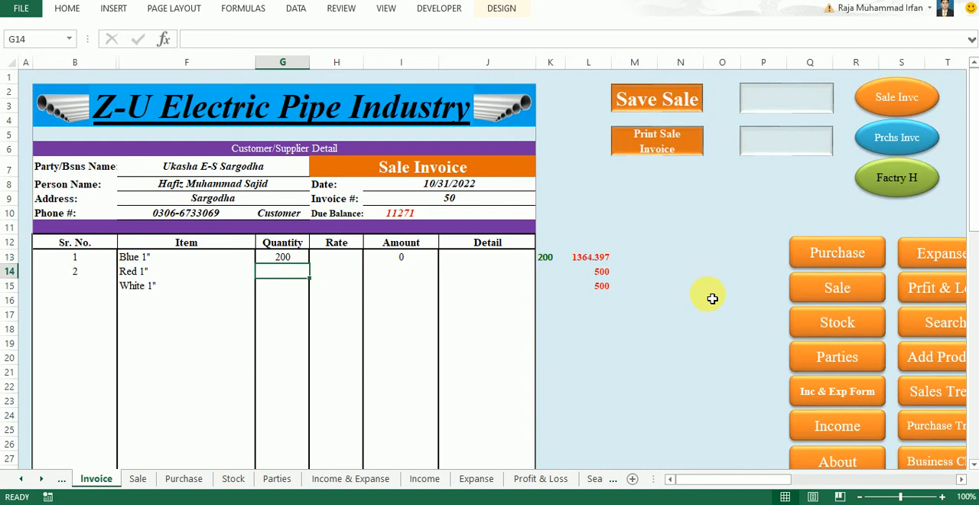
{"action": "type", "text": "150"}
{"action": "key", "text": "Return"}
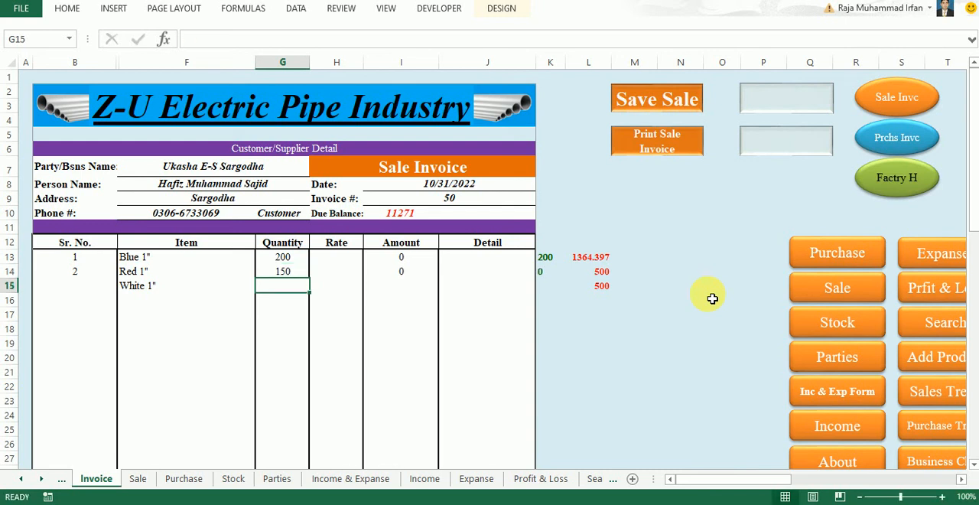
Enter a quantity of 350 for White 1" in the invoice's item table
{"action": "type", "text": "350"}
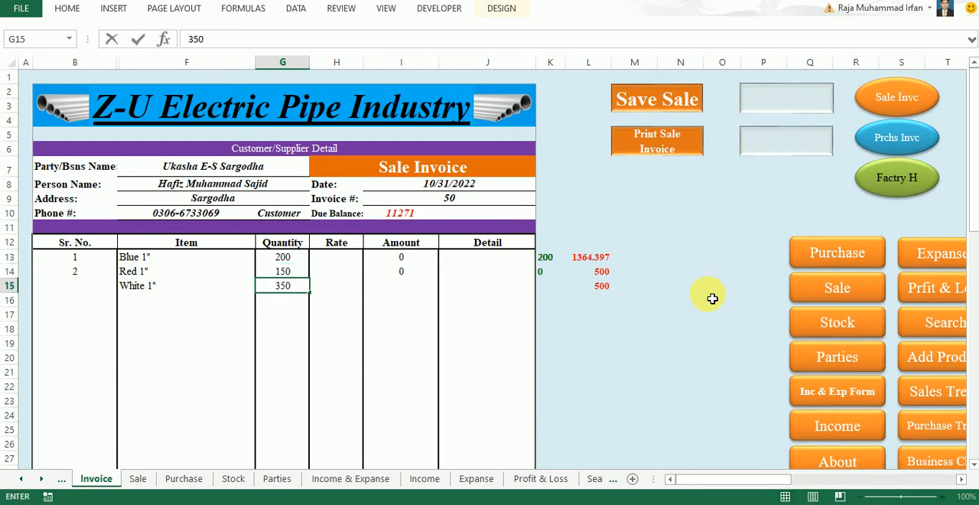
{"action": "key", "text": "Return"}
Examine the figures beside the three item rows, outside the invoice table, before pricing the items
{"action": "key", "text": "Up"}
{"action": "key", "text": "Up"}
{"action": "key", "text": "Up"}
{"action": "key", "text": "Right"}
{"action": "key", "text": "Right"}
{"action": "key", "text": "Right"}
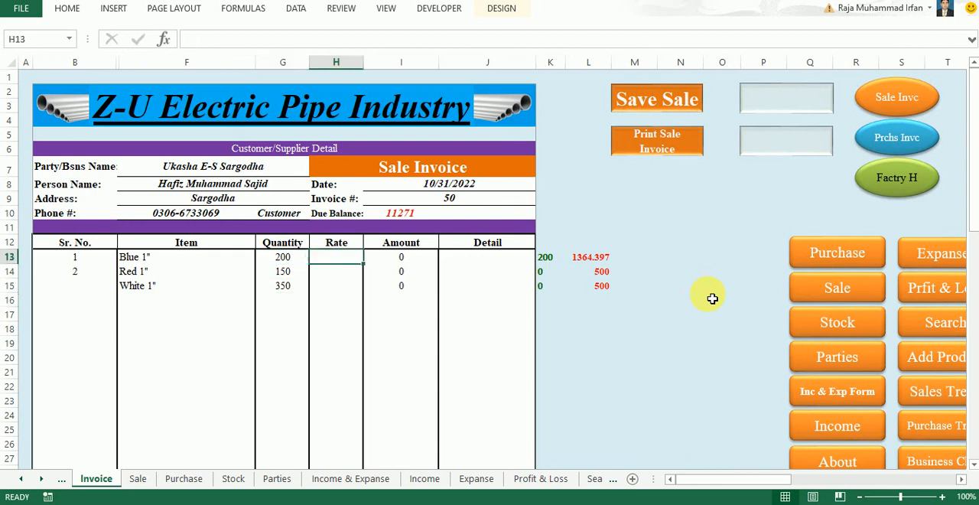
{"action": "key", "text": "Right"}
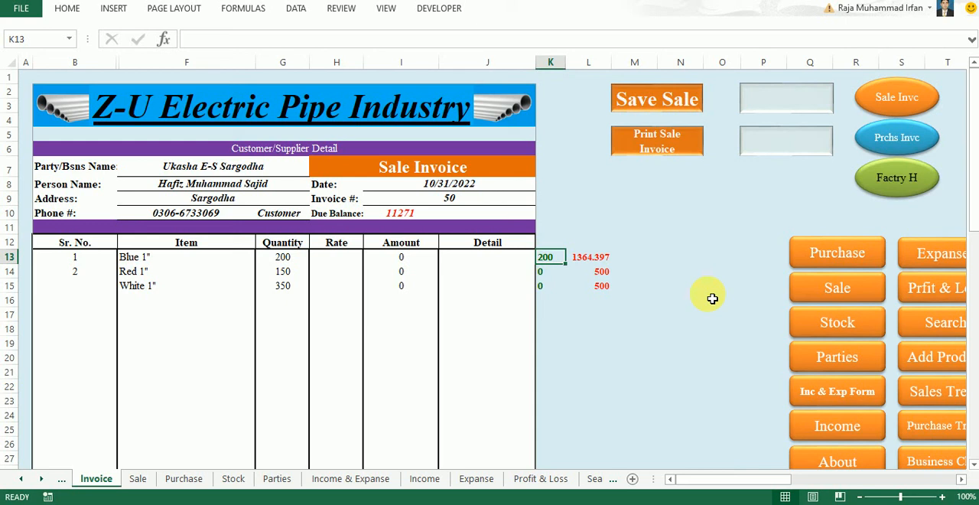
{"action": "key", "text": "Down"}
{"action": "key", "text": "Down"}
{"action": "key", "text": "Up"}
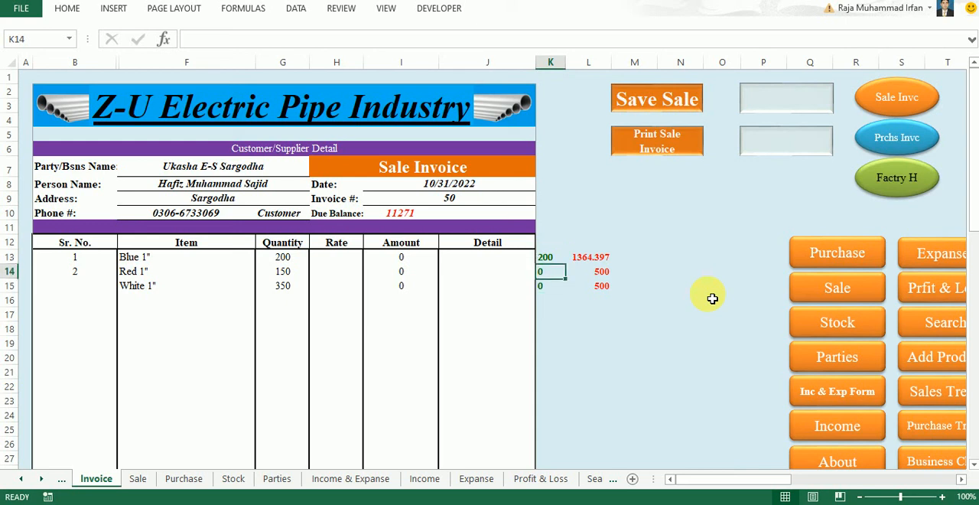
{"action": "key", "text": "Up"}
Enter rates of 200 for Blue 1", 200 for Red 1" and 230 for White 1" on the invoice
{"action": "key", "text": "Left"}
{"action": "key", "text": "Left"}
{"action": "key", "text": "Left"}
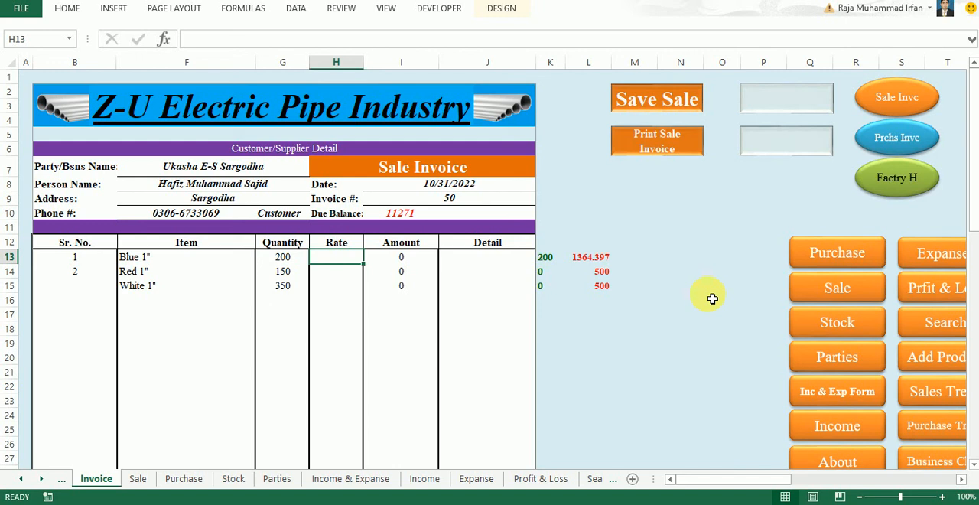
{"action": "type", "text": "200"}
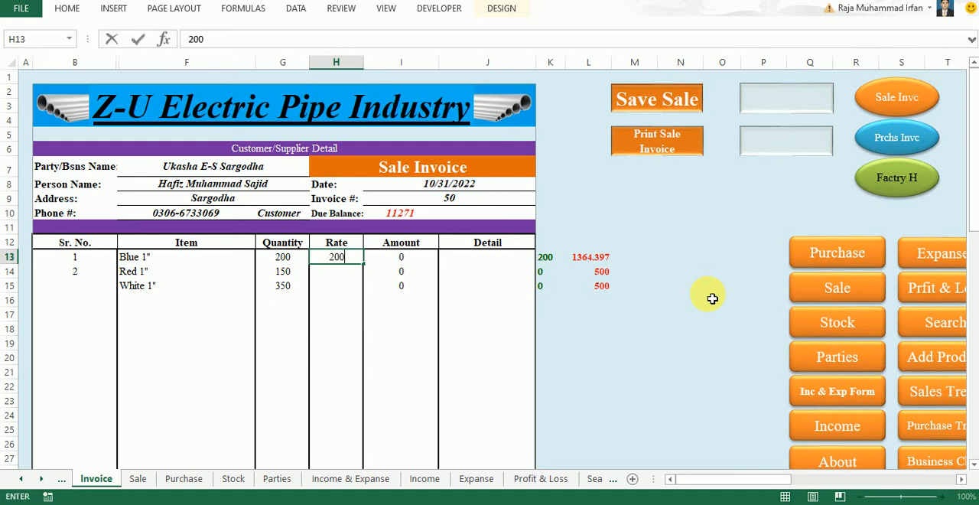
{"action": "key", "text": "Return"}
{"action": "type", "text": "200"}
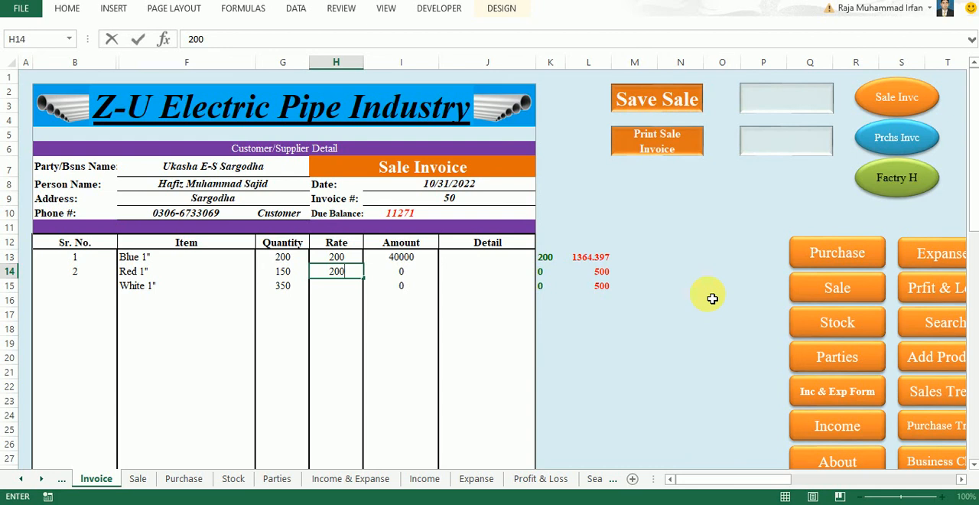
{"action": "key", "text": "Return"}
{"action": "type", "text": "230"}
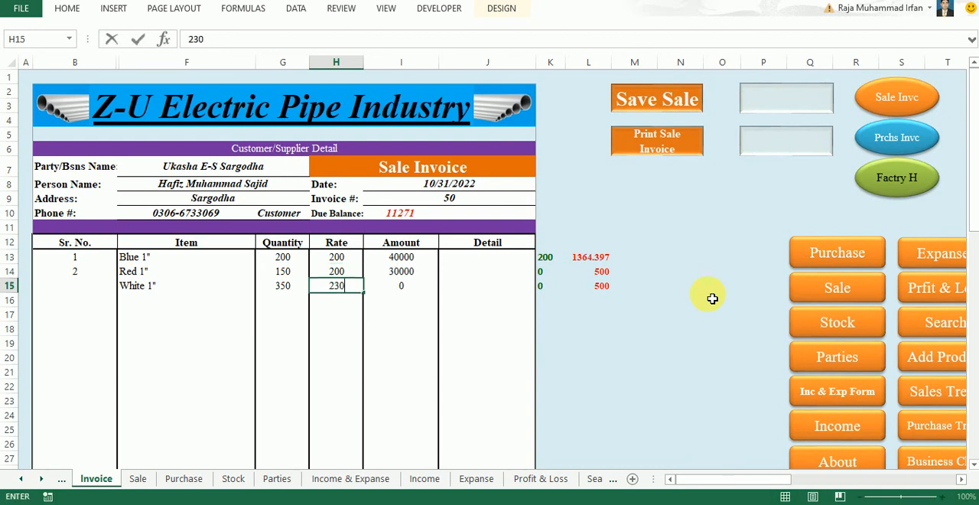
{"action": "key", "text": "Right"}
{"action": "key", "text": "Right"}
{"action": "key", "text": "Right"}
Enter "2 Boxes" as the detail for the Blue 1" row
{"action": "key", "text": "Left"}
{"action": "key", "text": "Up"}
{"action": "key", "text": "Up"}
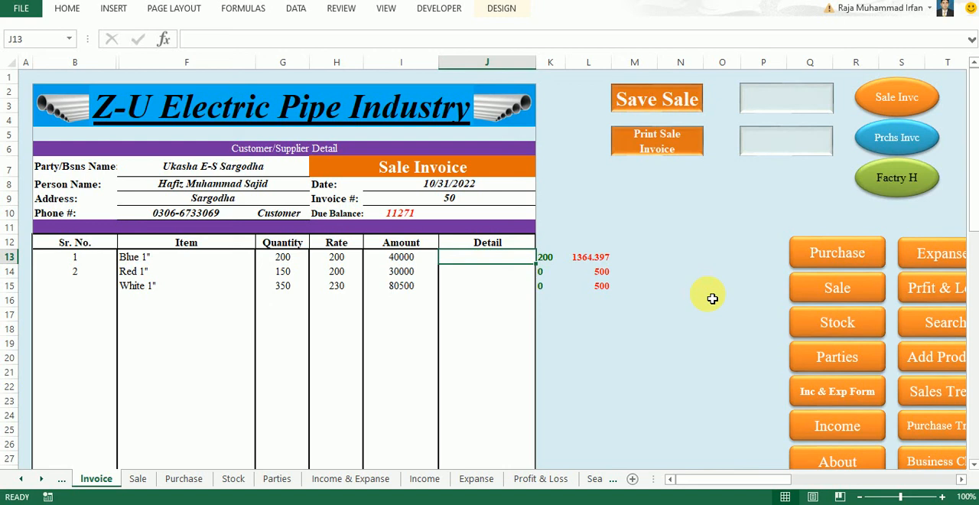
{"action": "type", "text": "3"}
{"action": "key", "text": "BackSpace"}
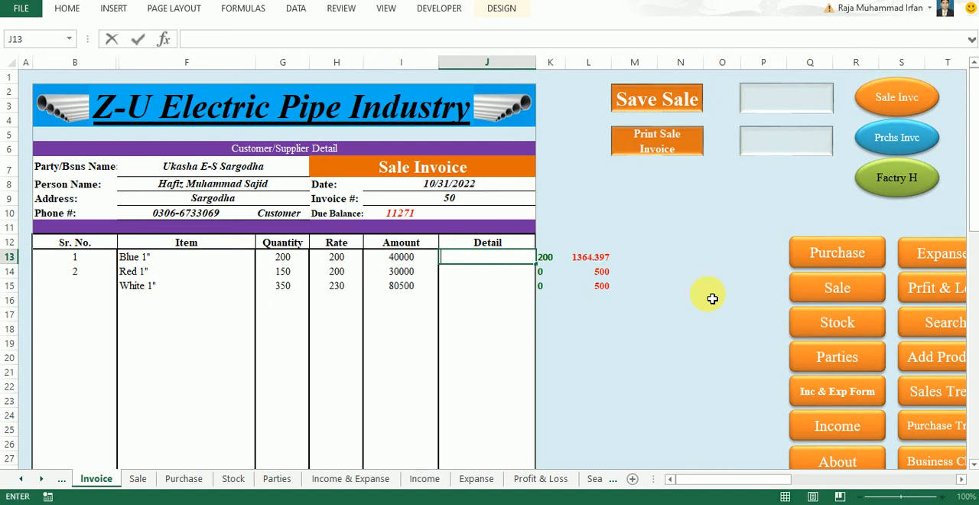
{"action": "type", "text": "2 Boxes"}
{"action": "key", "text": "Return"}
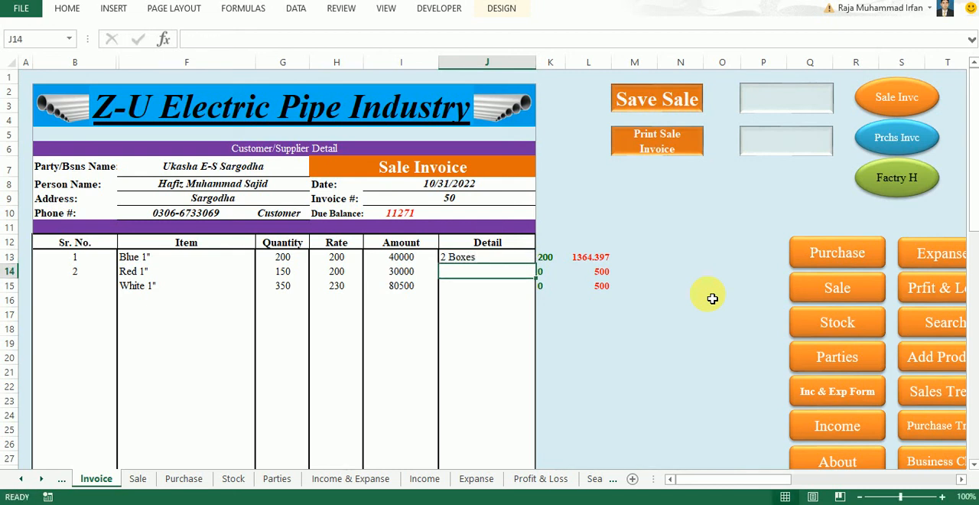
Enter the details "2 Boxes" for Red 1" and "4 Boxes" for White 1"
{"action": "type", "text": "2 Boxes"}
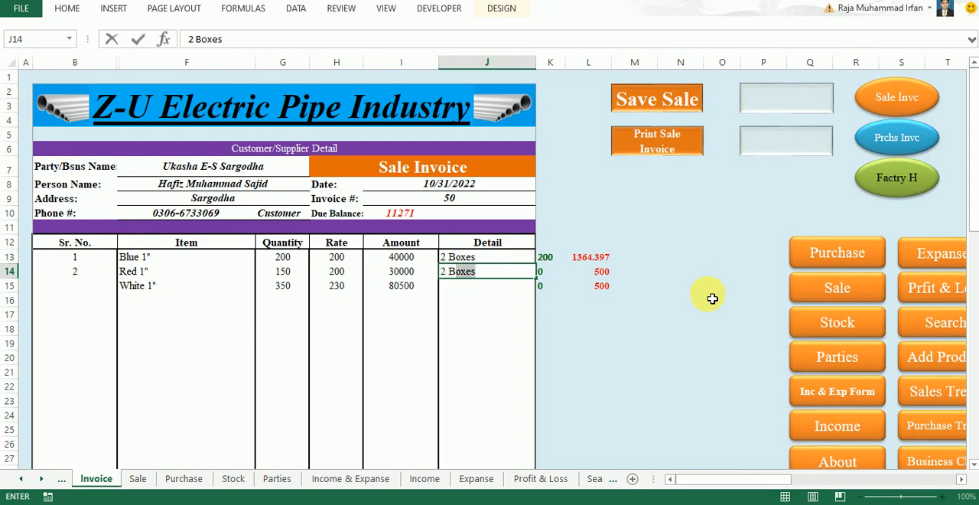
{"action": "key", "text": "Return"}
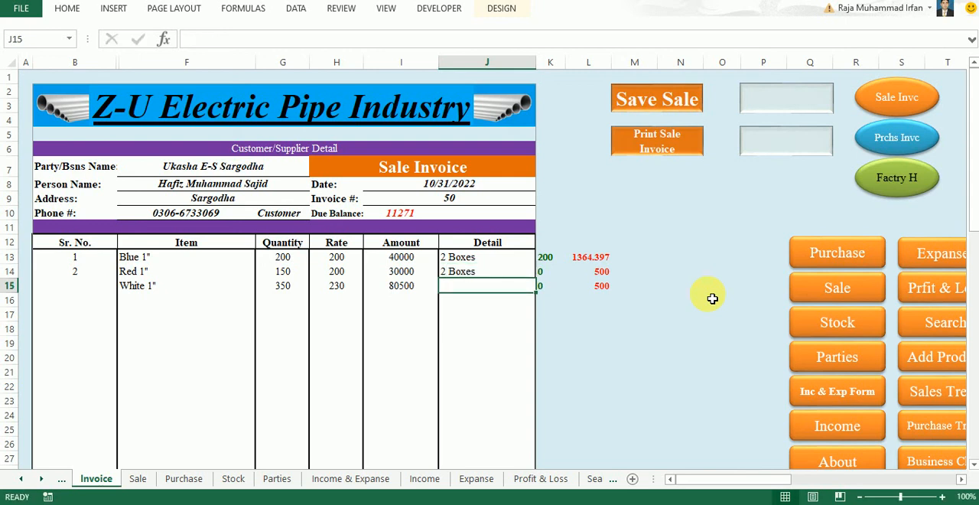
{"action": "type", "text": "4"}
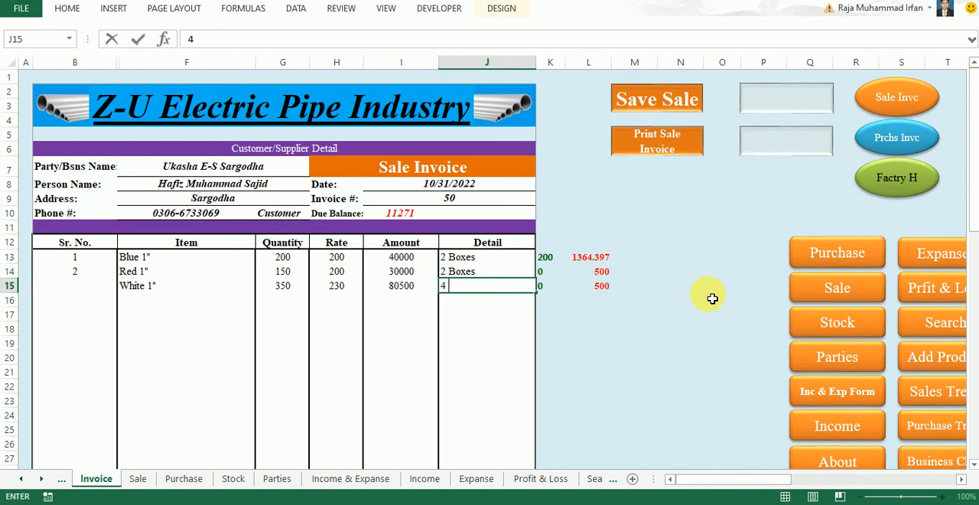
{"action": "type", "text": " Boxwes"}
{"action": "key", "text": "BackSpace"}
{"action": "key", "text": "BackSpace"}
{"action": "key", "text": "BackSpace"}
{"action": "type", "text": "es"}
{"action": "key", "text": "Return"}
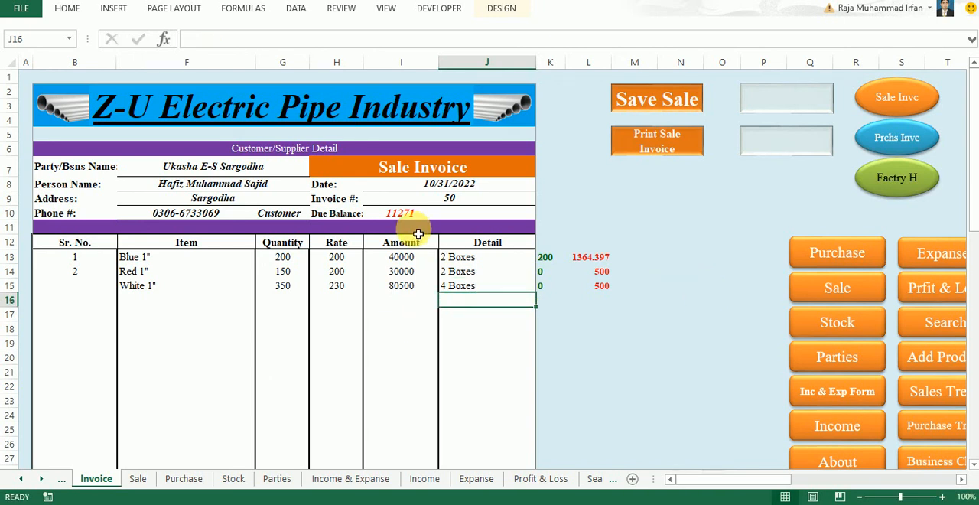
Check the invoice's Sub Total, Discount, Invoice G-Total, Due Balance and Total Receivable below the item table
{"action": "scroll", "coordinate": [412, 268], "scroll_direction": "down", "scroll_amount": 11}
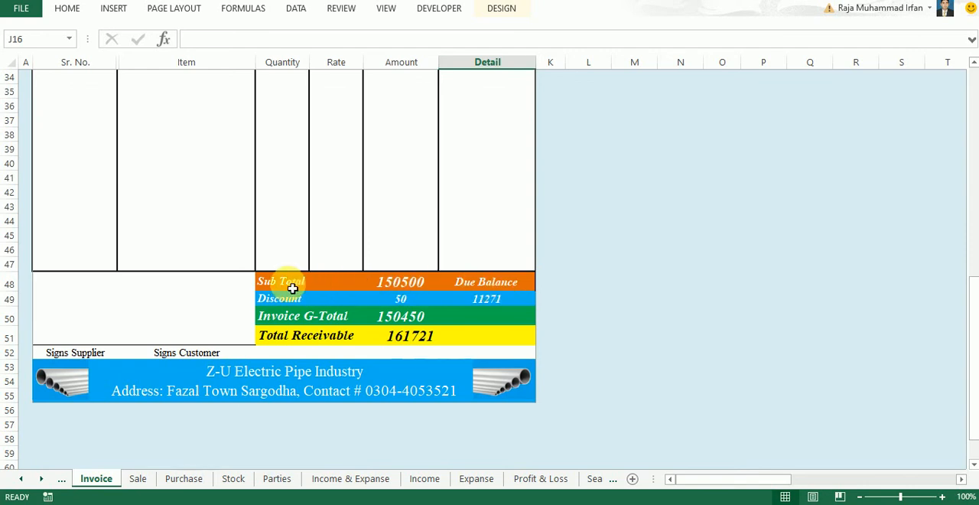
{"action": "left_click", "coordinate": [408, 285]}
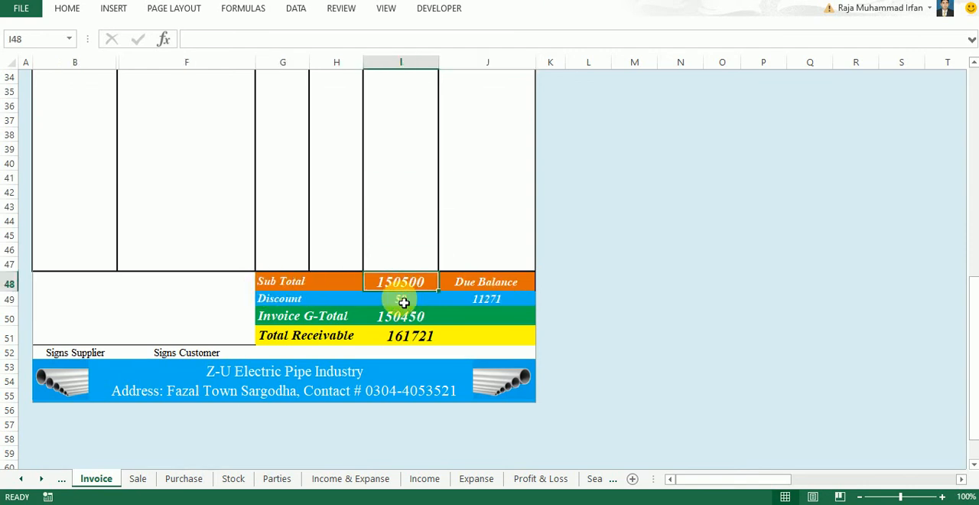
{"action": "left_click", "coordinate": [409, 304]}
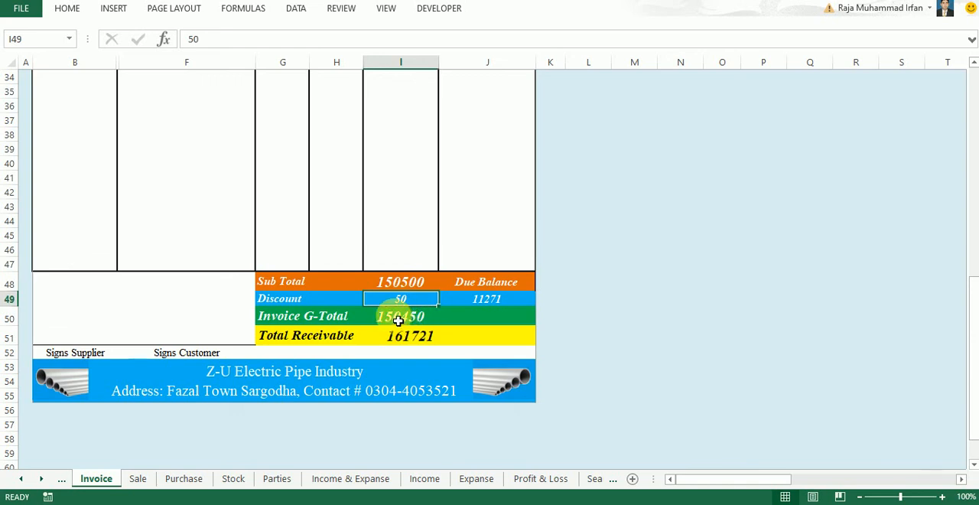
{"action": "left_click", "coordinate": [398, 319]}
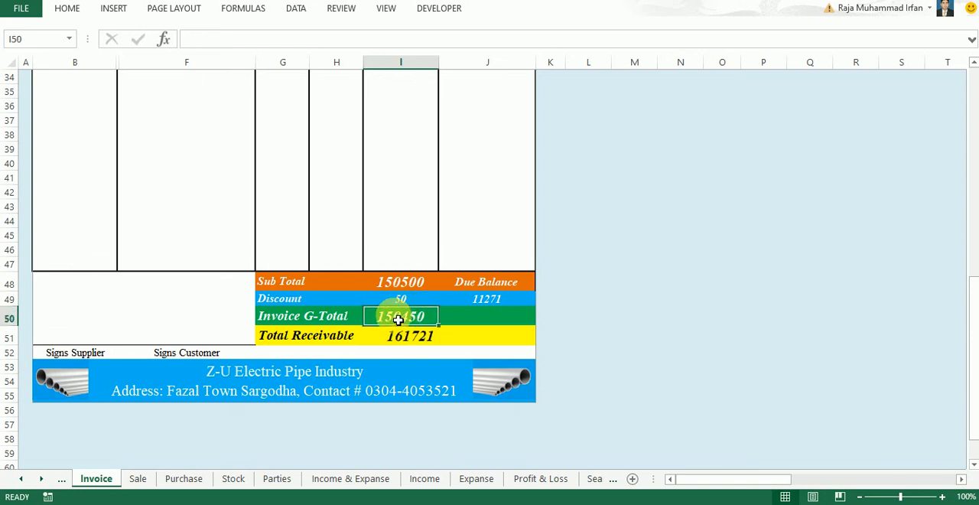
{"action": "left_click", "coordinate": [497, 303]}
{"action": "left_click", "coordinate": [429, 318]}
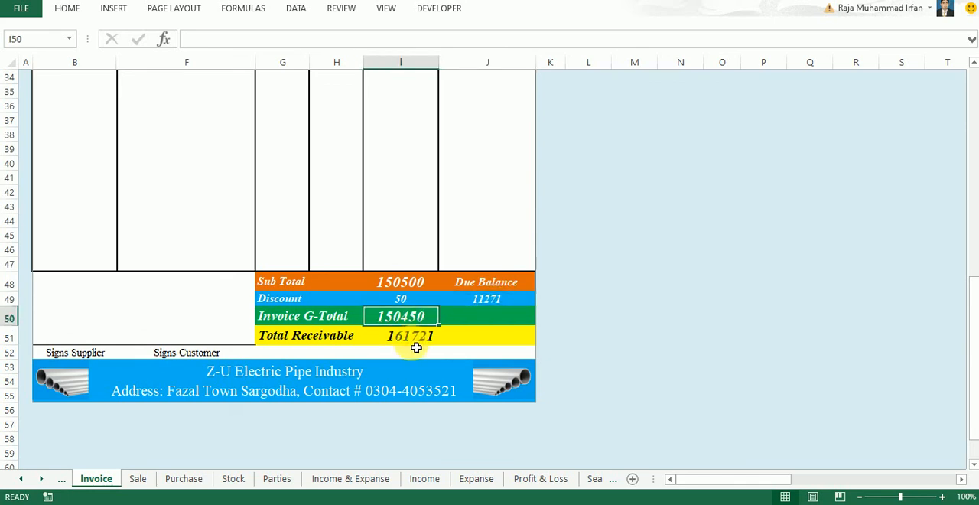
{"action": "left_click", "coordinate": [409, 344]}
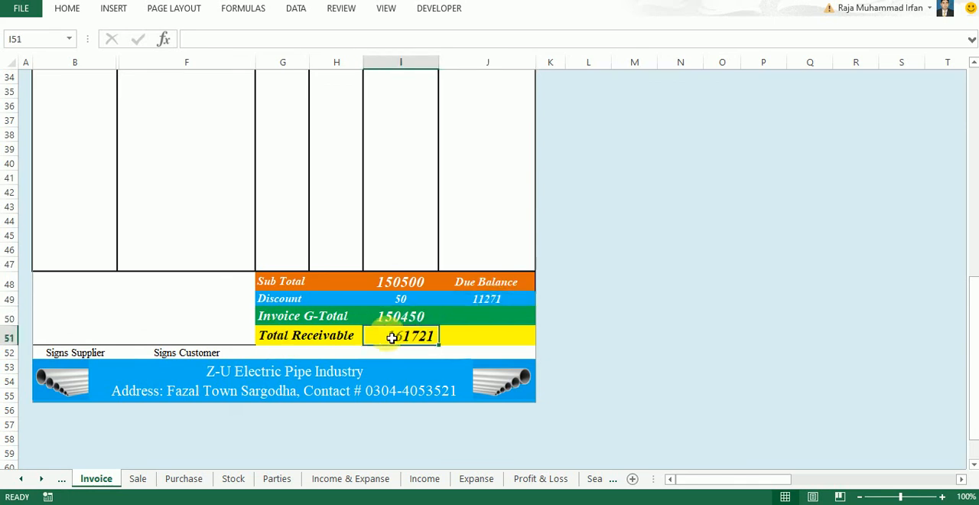
Produce the printable PDF of the sale invoice, look through it and close it
{"action": "scroll", "coordinate": [583, 318], "scroll_direction": "up", "scroll_amount": 11}
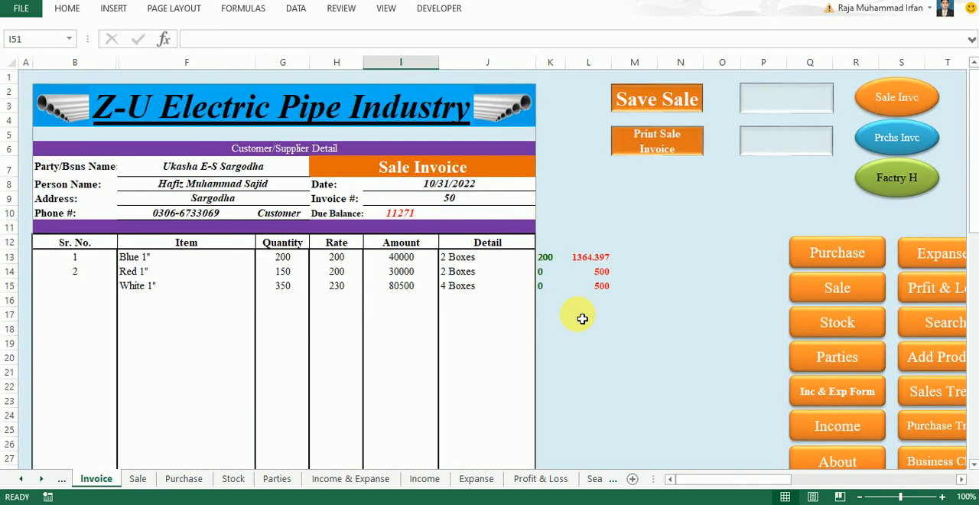
{"action": "left_click", "coordinate": [650, 150]}
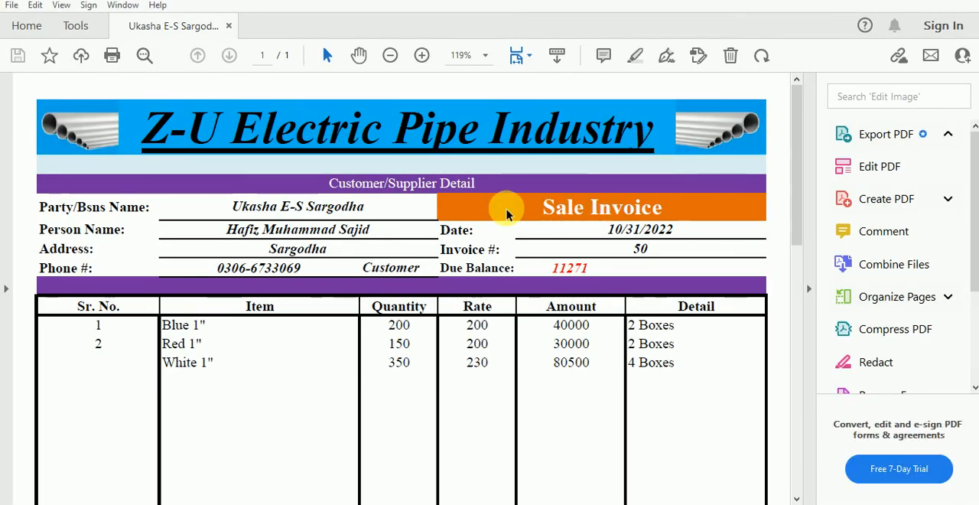
{"action": "scroll", "coordinate": [506, 214], "scroll_direction": "down", "scroll_amount": 10}
{"action": "scroll", "coordinate": [505, 214], "scroll_direction": "up", "scroll_amount": 10}
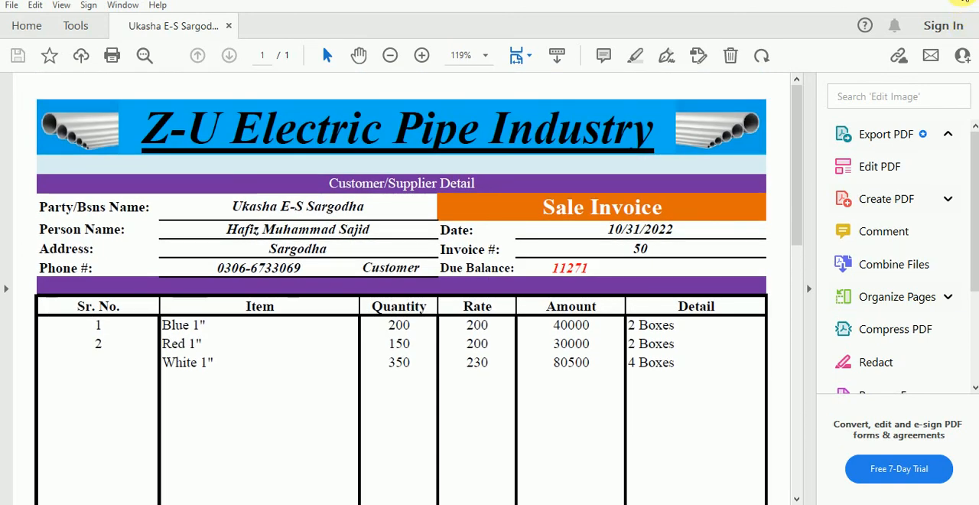
{"action": "left_click", "coordinate": [964, 1]}
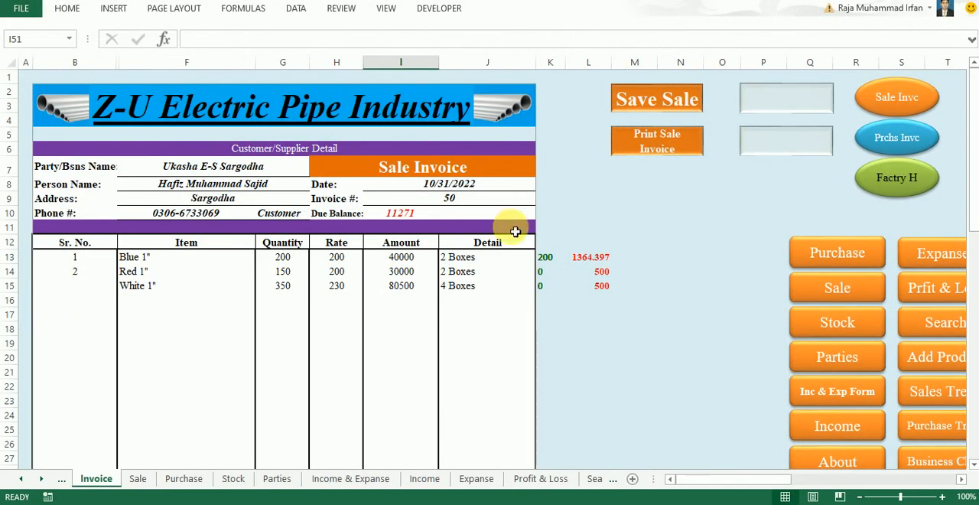
Enter 3 as the serial number of the White 1" row
{"action": "left_click", "coordinate": [86, 297]}
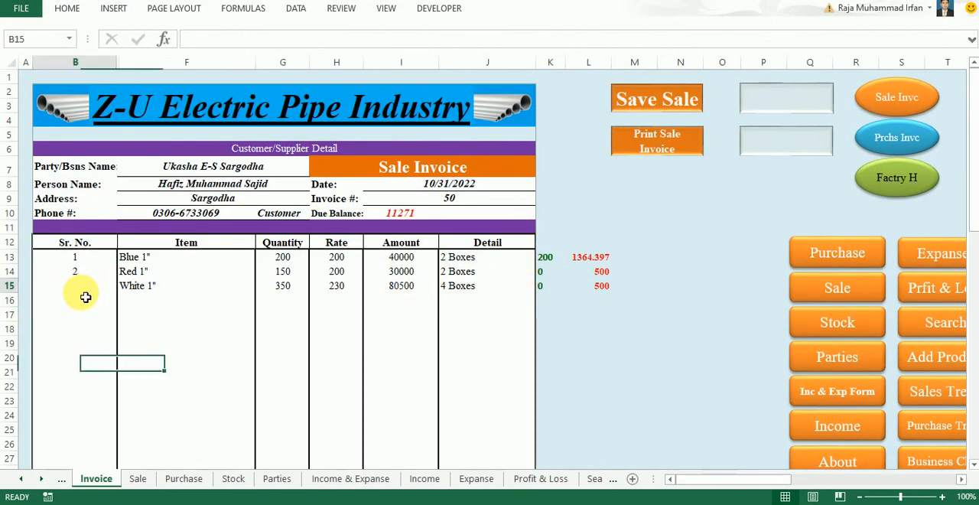
{"action": "type", "text": "3"}
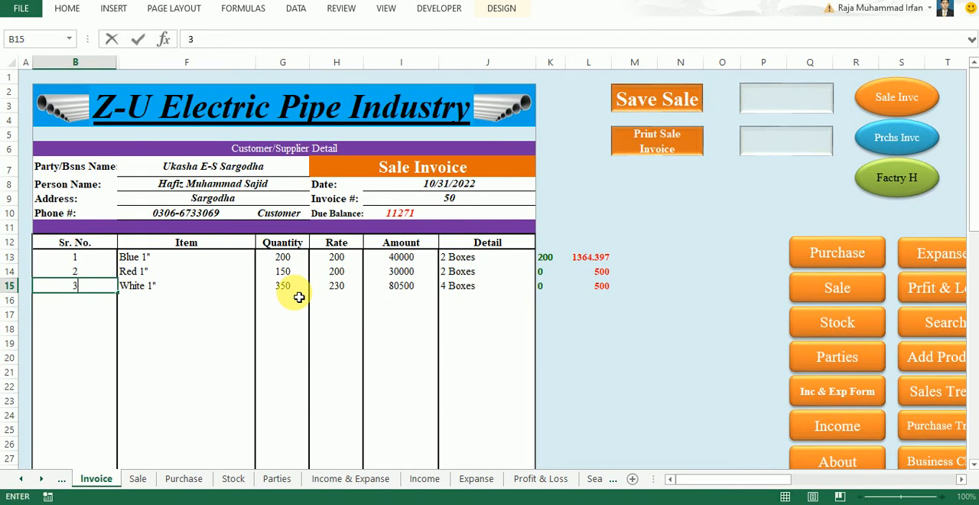
{"action": "left_click", "coordinate": [227, 341]}
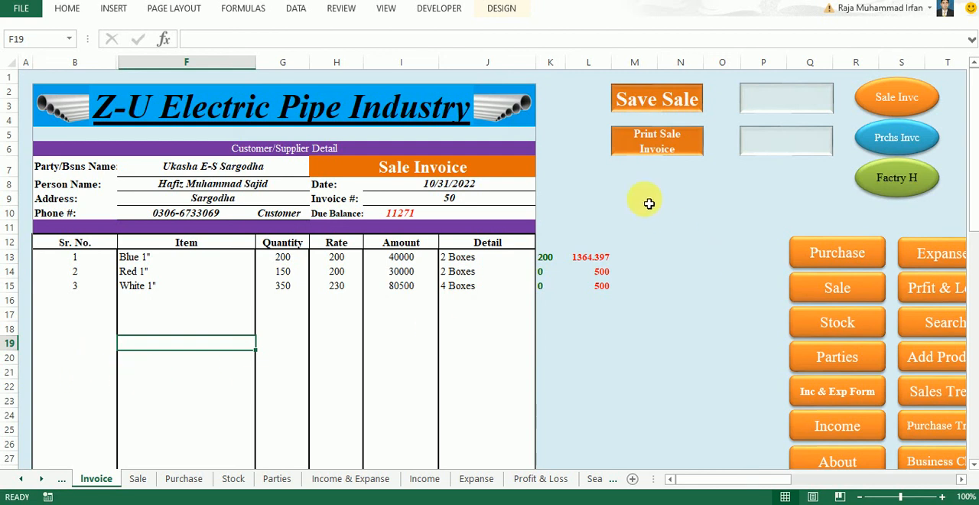
Produce the sale invoice PDF again with the added serial number and save the sale
{"action": "left_click", "coordinate": [656, 155]}
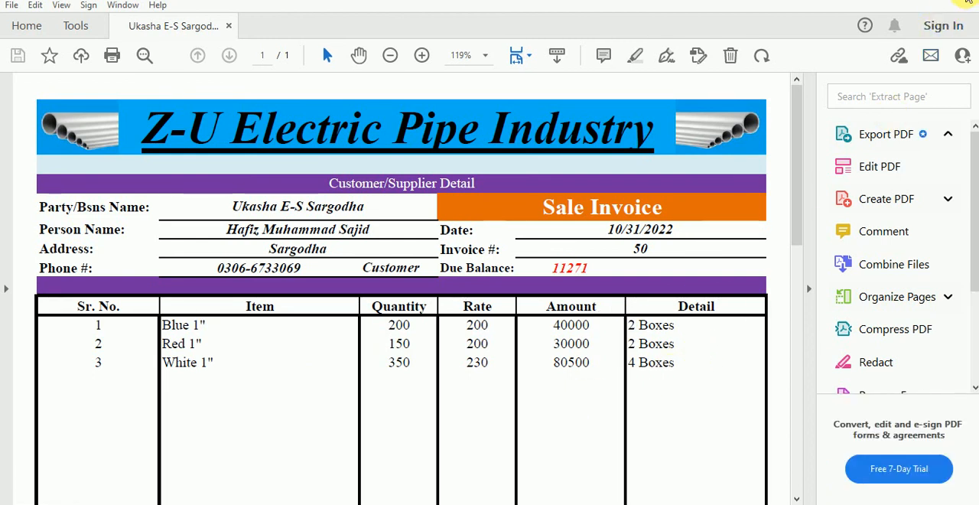
{"action": "left_click", "coordinate": [966, 3]}
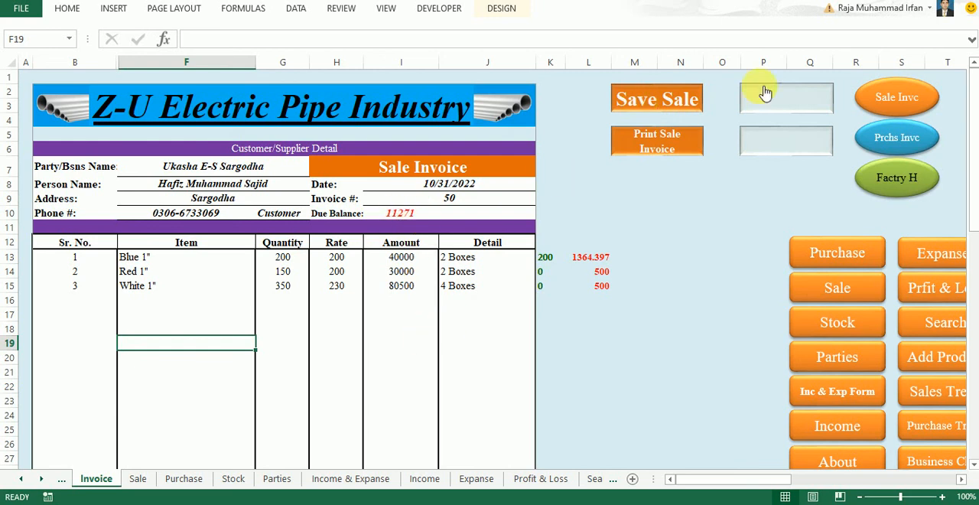
{"action": "left_click", "coordinate": [646, 112]}
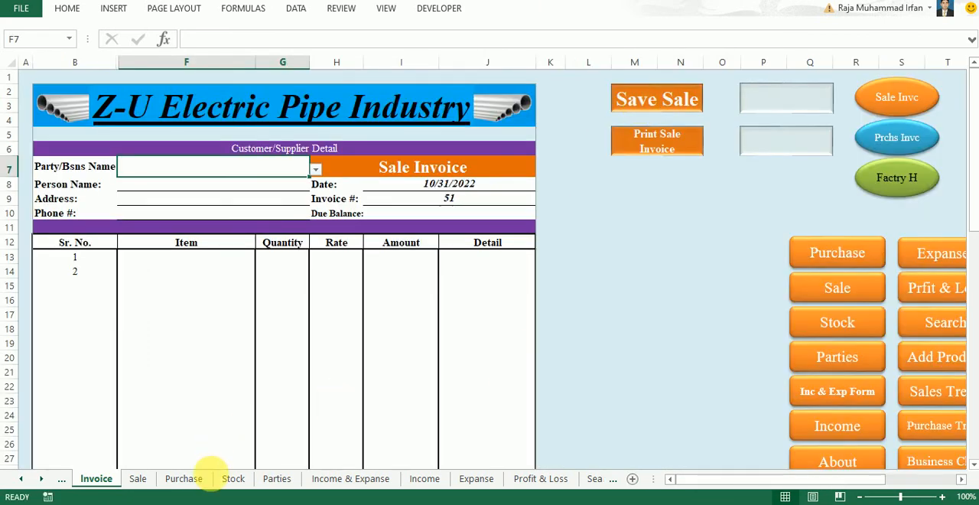
Review the invoice's entries on the Sale sheet and the customer balances on the Parties sheet
{"action": "left_click", "coordinate": [837, 289]}
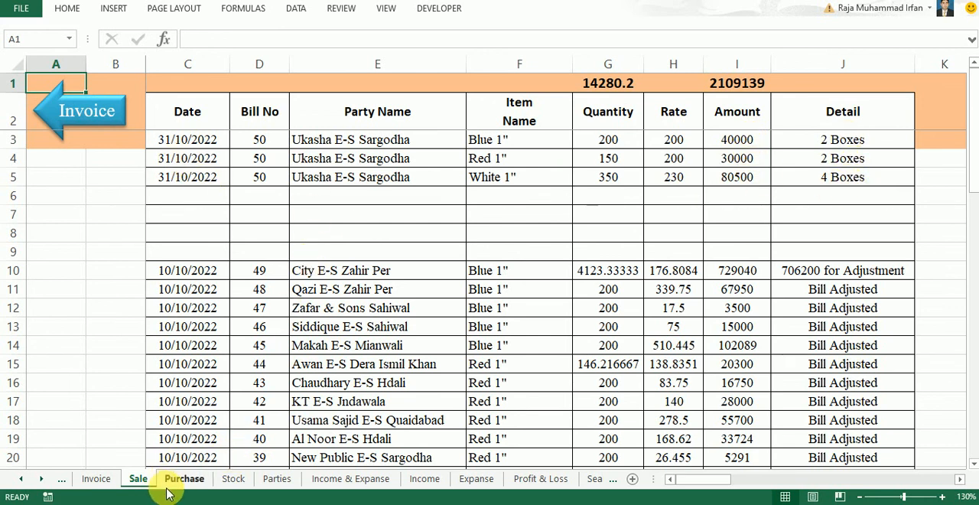
{"action": "left_click", "coordinate": [90, 112]}
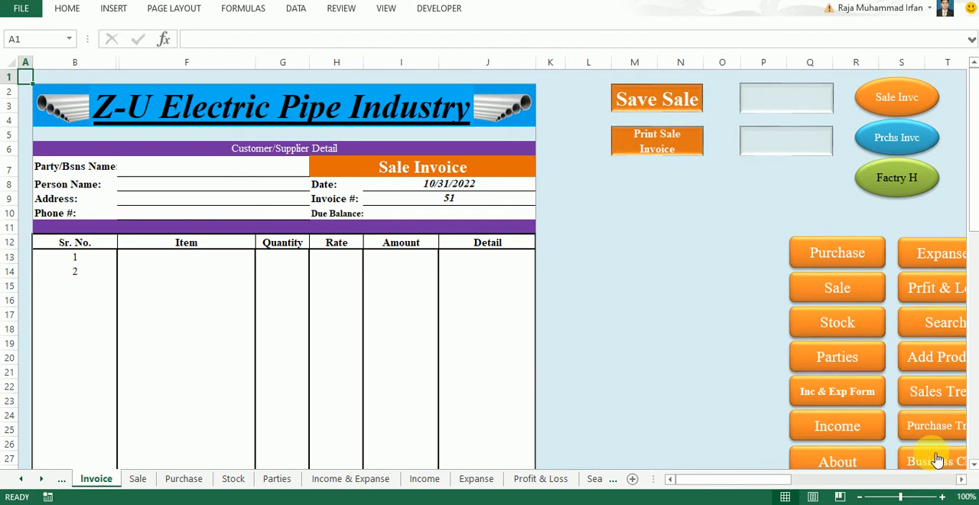
{"action": "left_click", "coordinate": [837, 364]}
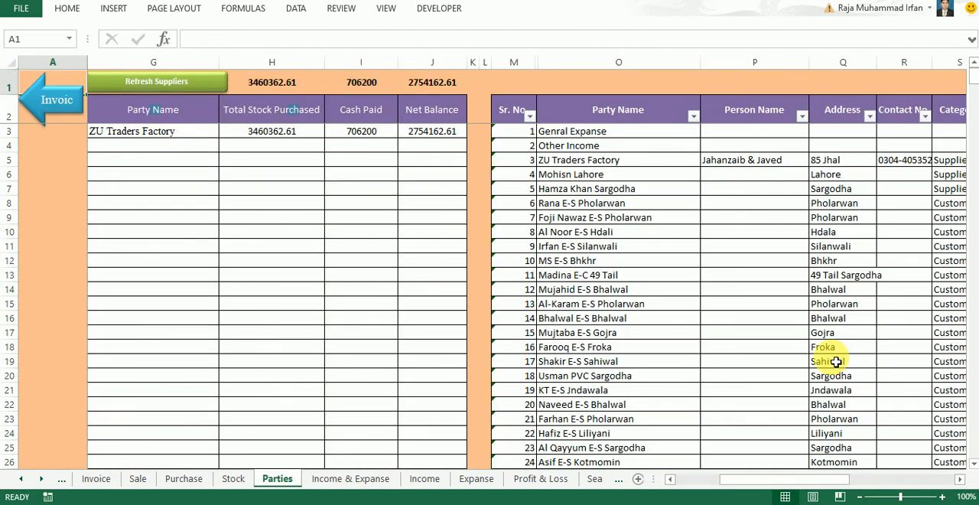
{"action": "left_click_drag", "start_coordinate": [775, 481], "coordinate": [535, 483]}
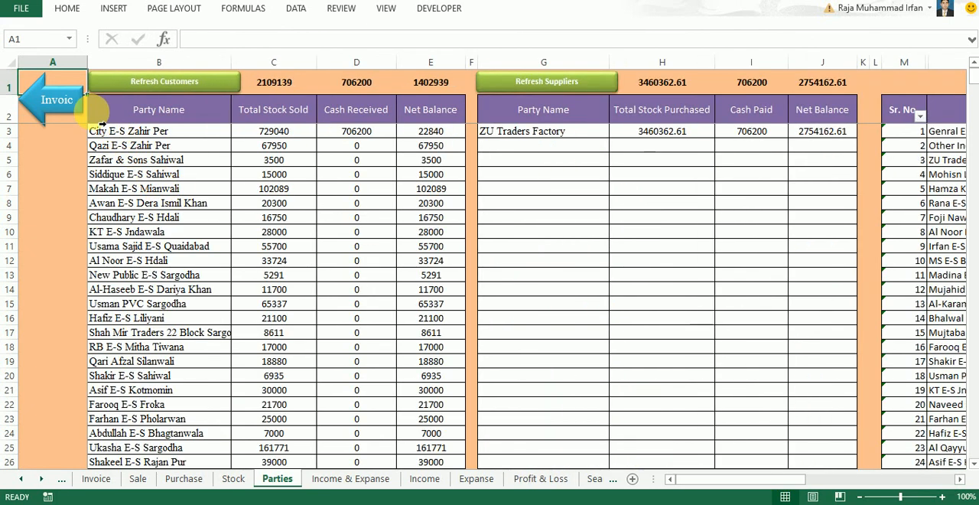
Add filters to the customer table's header row, from Party Name to Net Balance, on the Parties sheet
{"action": "left_click_drag", "start_coordinate": [98, 116], "coordinate": [429, 111]}
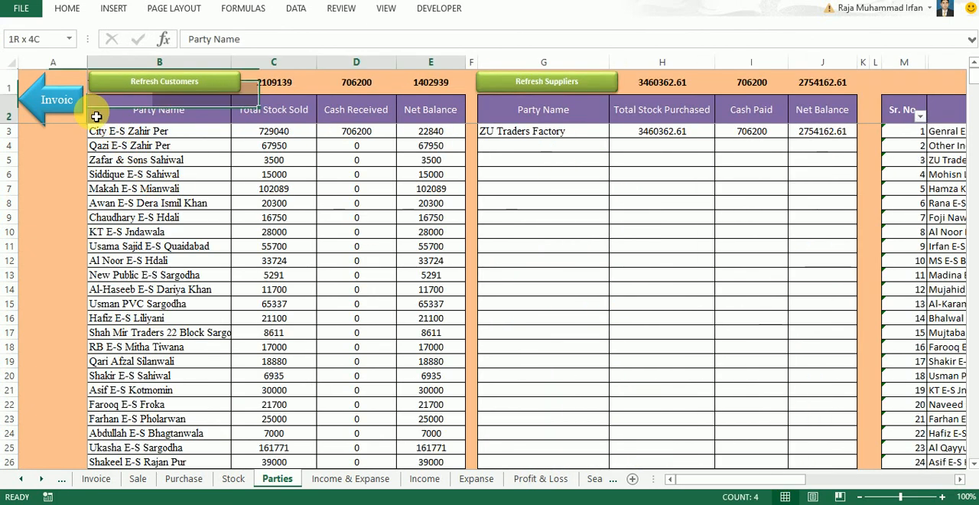
{"action": "left_click", "coordinate": [70, 10]}
{"action": "left_click", "coordinate": [837, 63]}
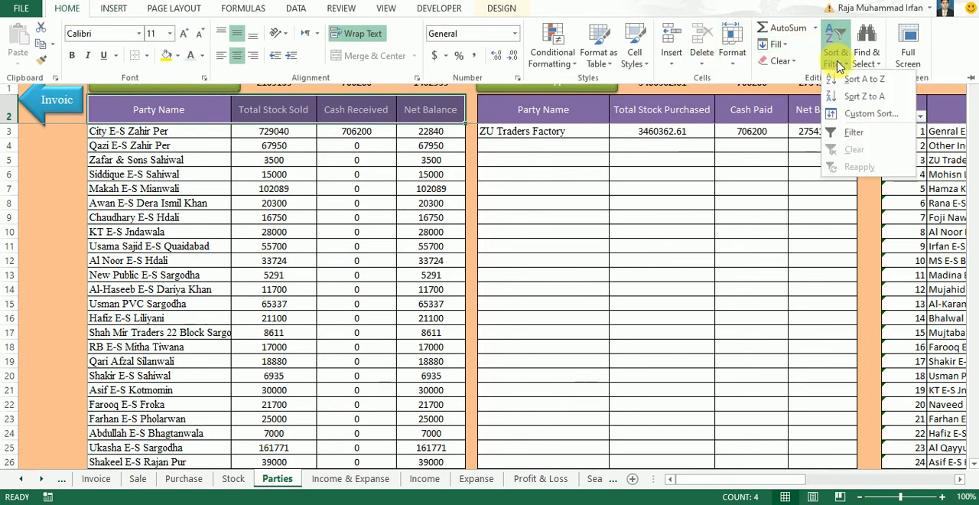
{"action": "left_click", "coordinate": [849, 132]}
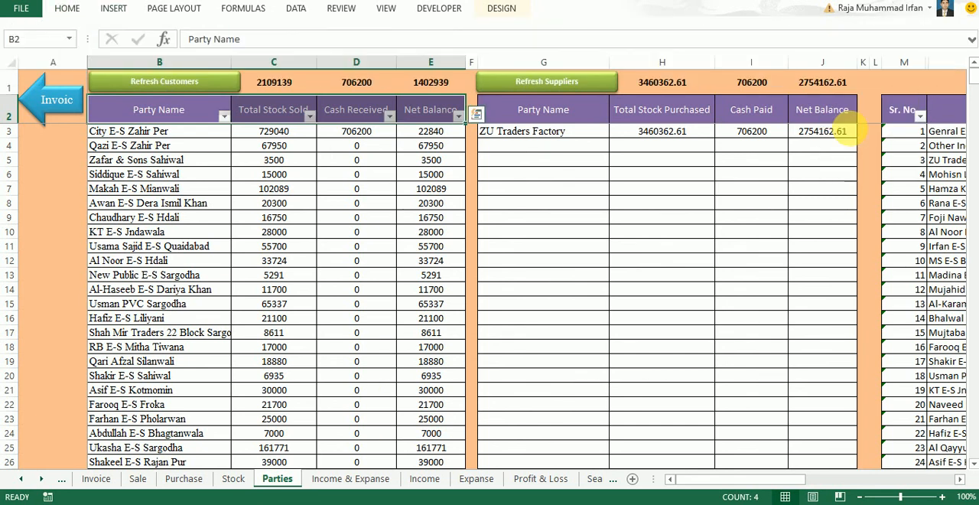
{"action": "left_click", "coordinate": [223, 116]}
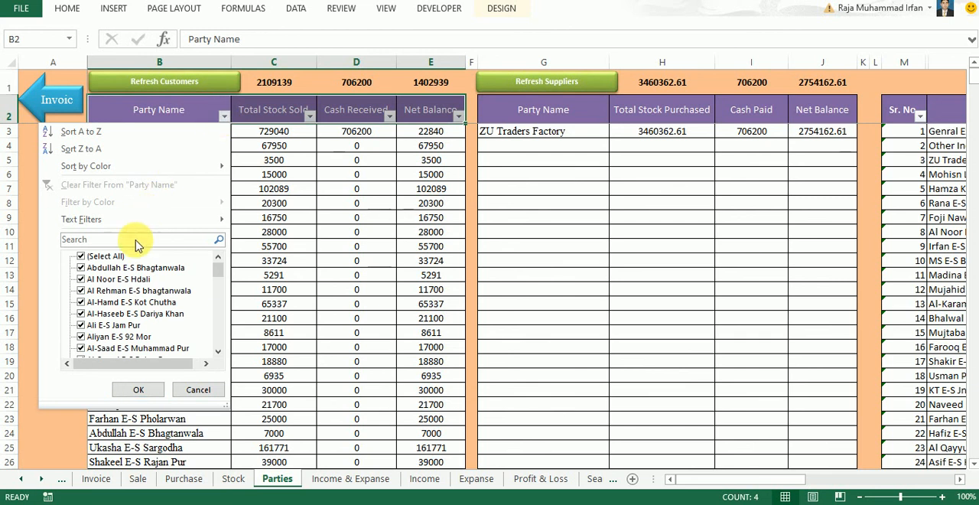
{"action": "type", "text": "u"}
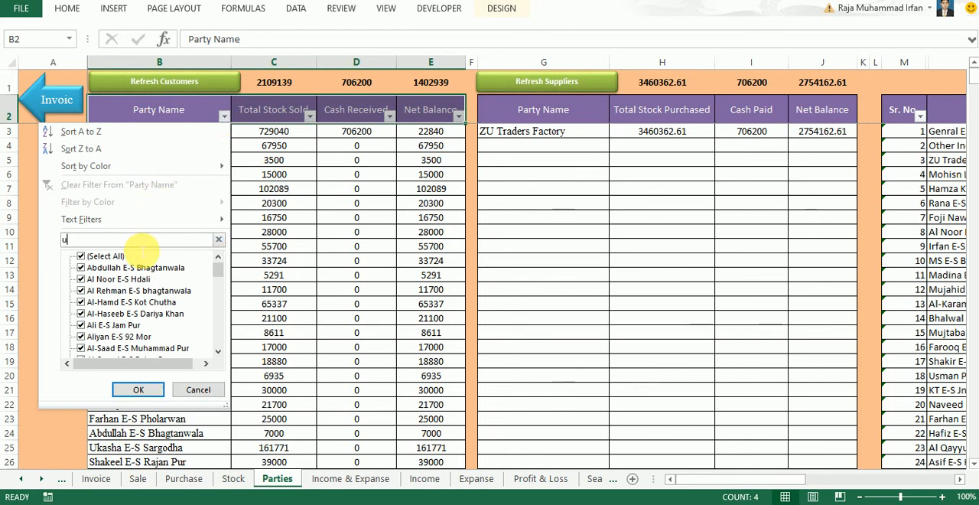
{"action": "type", "text": "ka"}
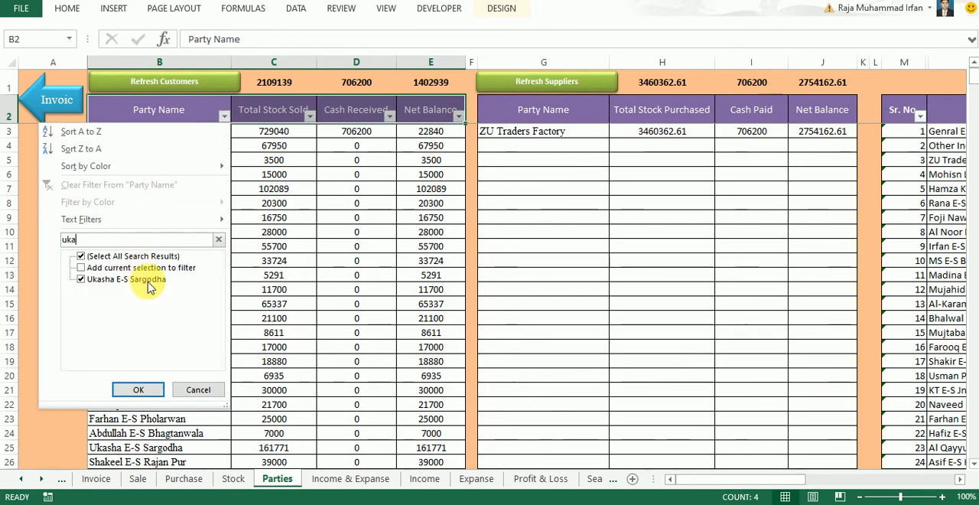
{"action": "left_click", "coordinate": [148, 281]}
{"action": "left_click", "coordinate": [136, 281]}
{"action": "left_click", "coordinate": [141, 391]}
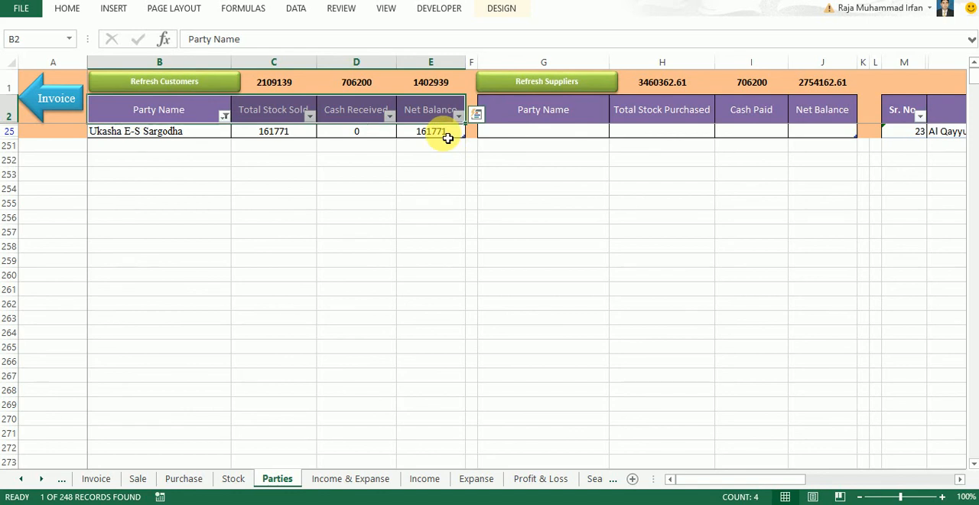
{"action": "left_click", "coordinate": [275, 133]}
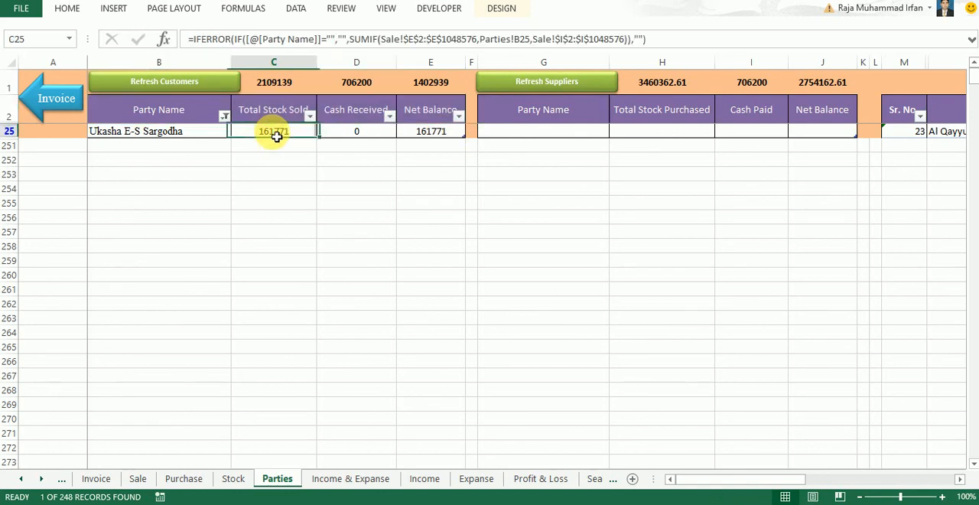
Show all parties again in the customer table by reselecting every entry in the Party Name filter
{"action": "left_click", "coordinate": [224, 116]}
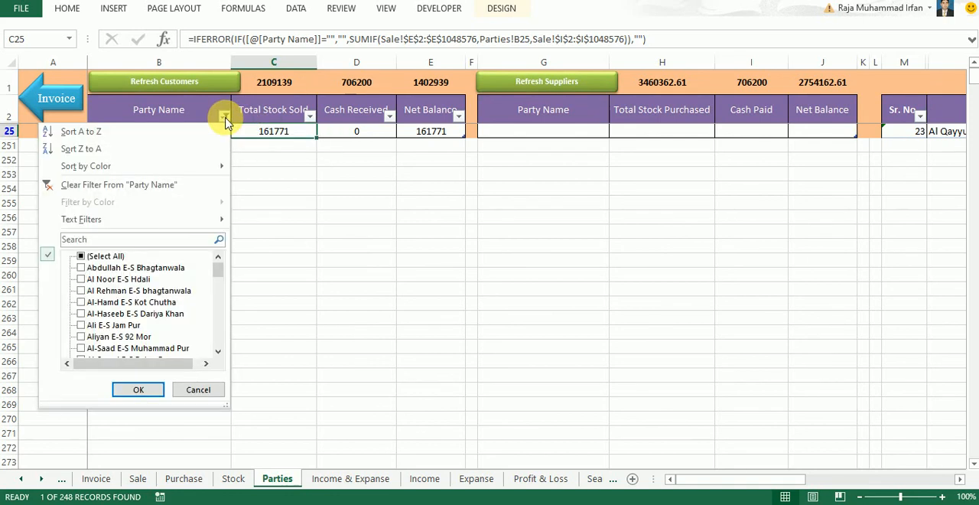
{"action": "left_click", "coordinate": [102, 259]}
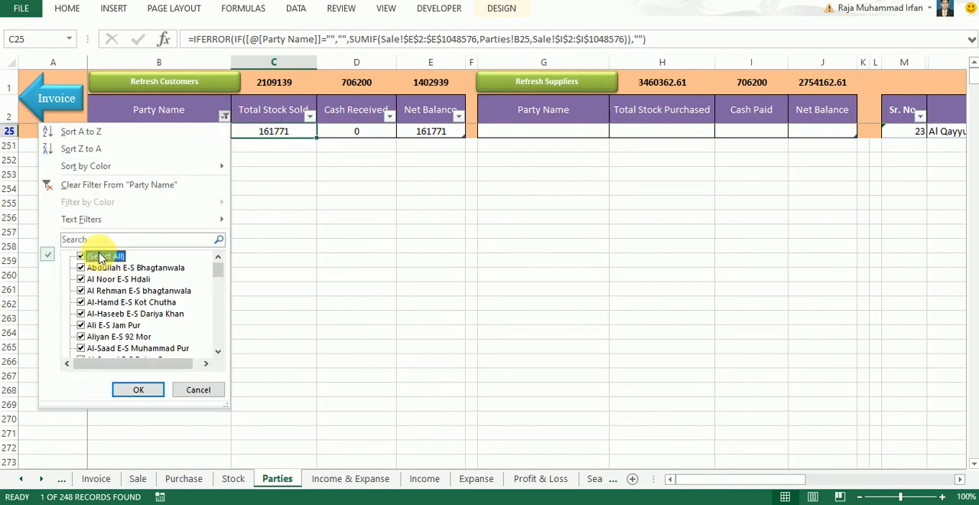
{"action": "left_click", "coordinate": [138, 391]}
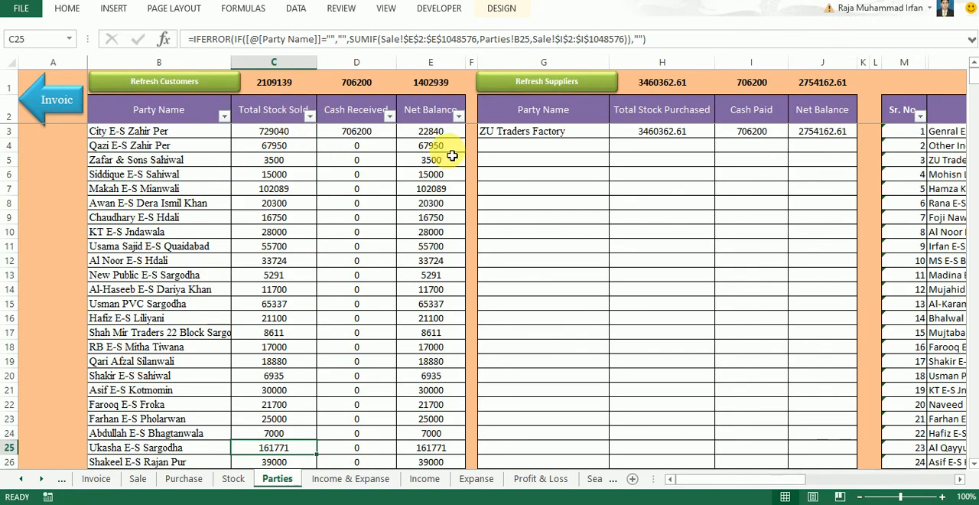
{"action": "left_click", "coordinate": [528, 155]}
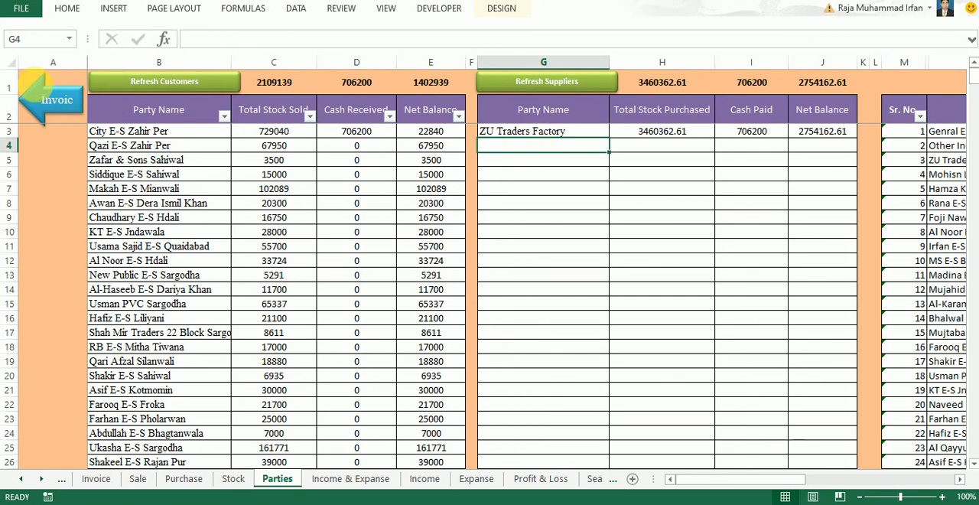
Return to the Invoice sheet and change the invoice type to Purchase Invoice
{"action": "left_click", "coordinate": [59, 100]}
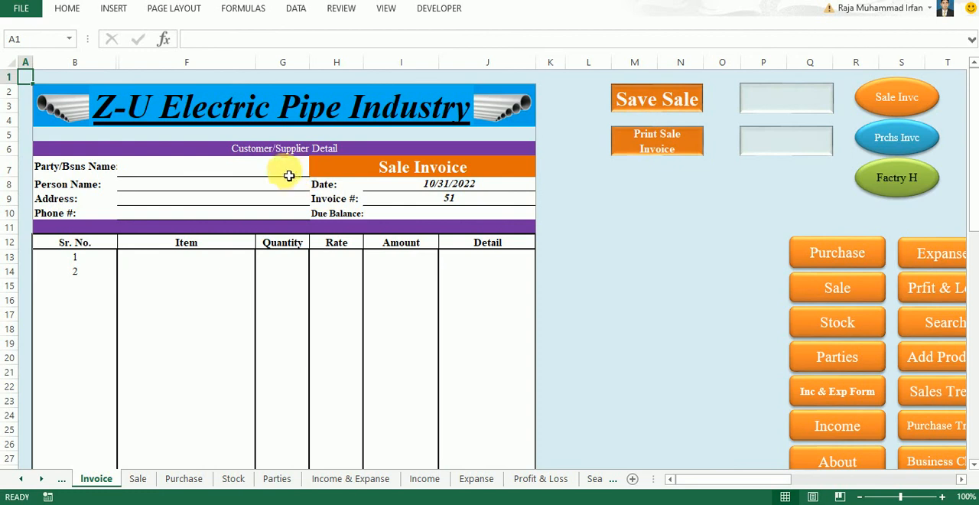
{"action": "left_click", "coordinate": [288, 175]}
{"action": "left_click", "coordinate": [405, 170]}
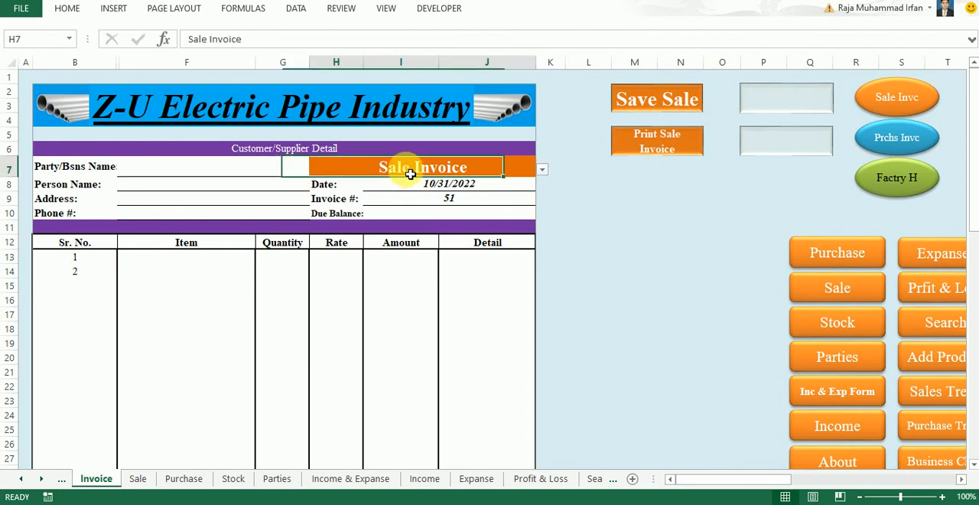
{"action": "left_click", "coordinate": [541, 169]}
{"action": "left_click", "coordinate": [509, 183]}
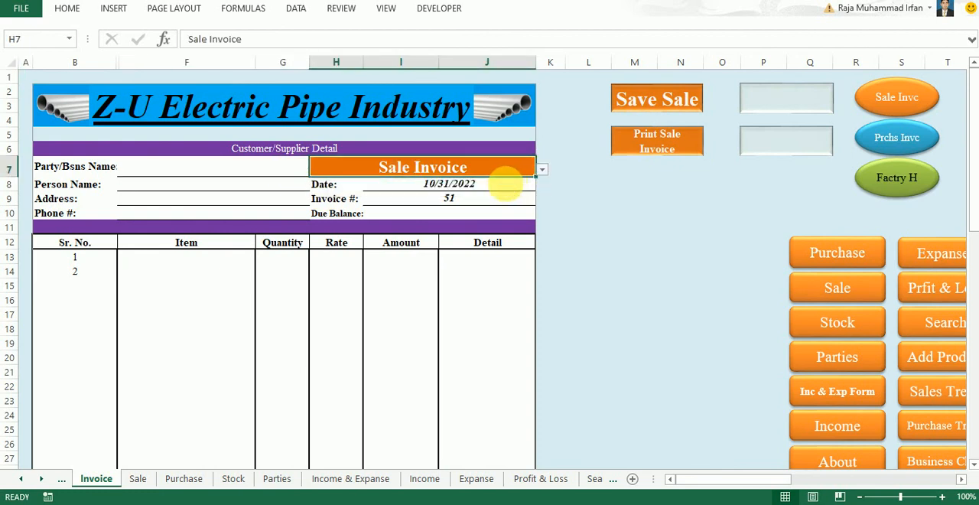
Choose ZU Traders Factory as the party on the purchase invoice
{"action": "left_click", "coordinate": [251, 171]}
{"action": "type", "text": "zu"}
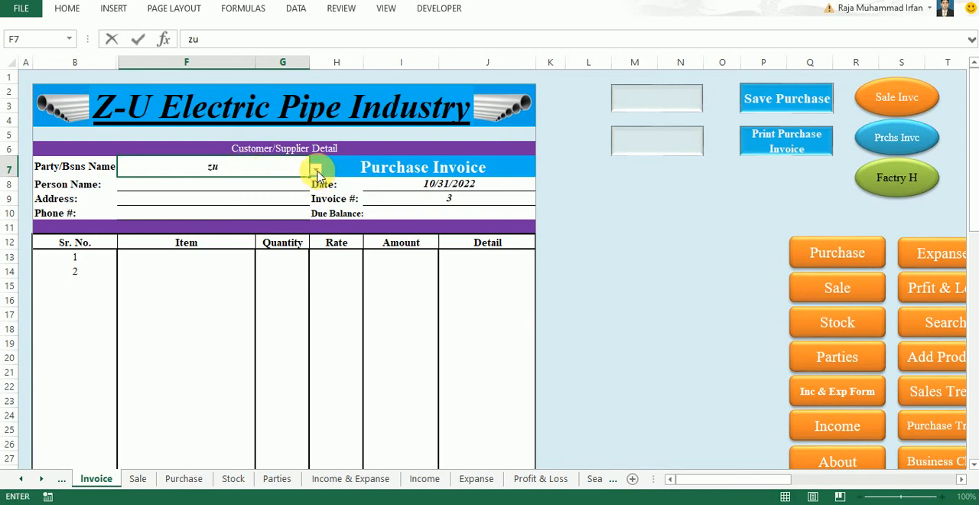
{"action": "left_click", "coordinate": [316, 169]}
{"action": "left_click", "coordinate": [263, 185]}
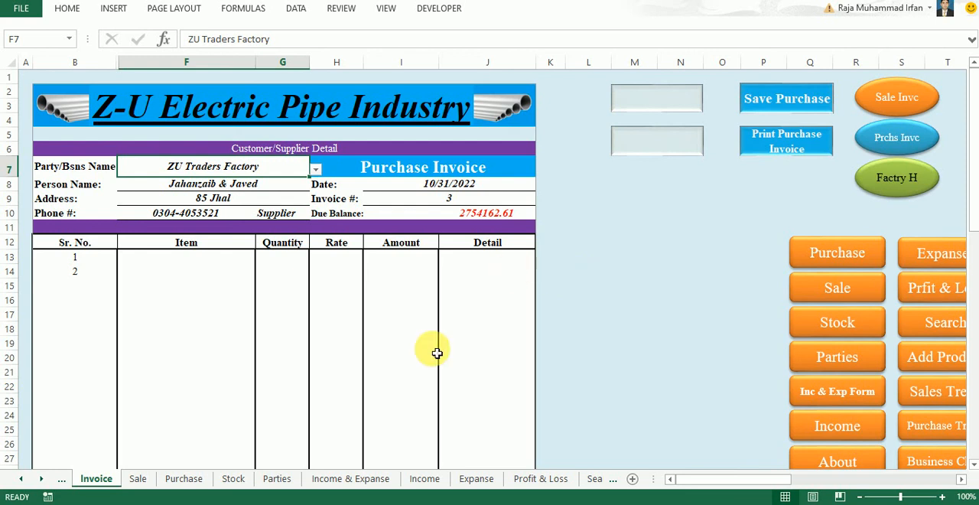
Open the Income & Expanse sheet and enter 11/5/2022 as the date of the new income transaction
{"action": "left_click", "coordinate": [330, 481]}
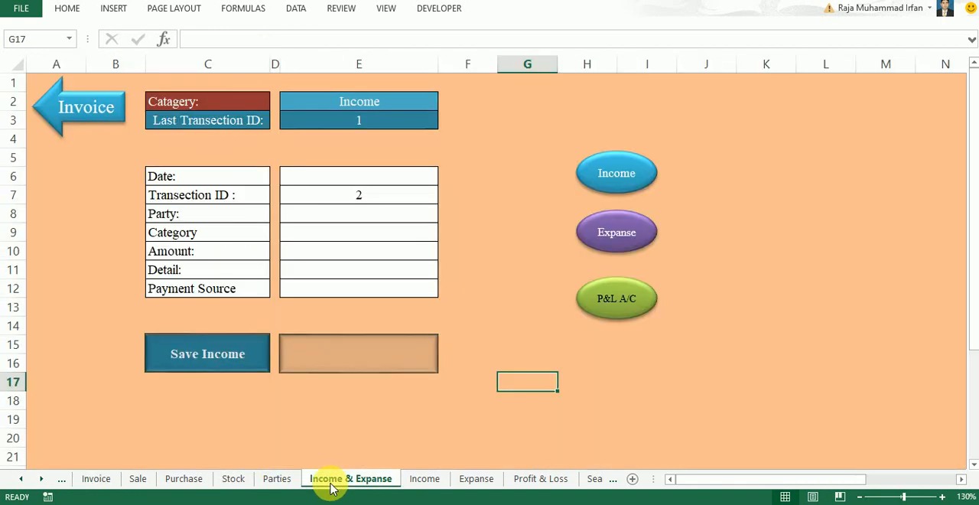
{"action": "left_click", "coordinate": [373, 177]}
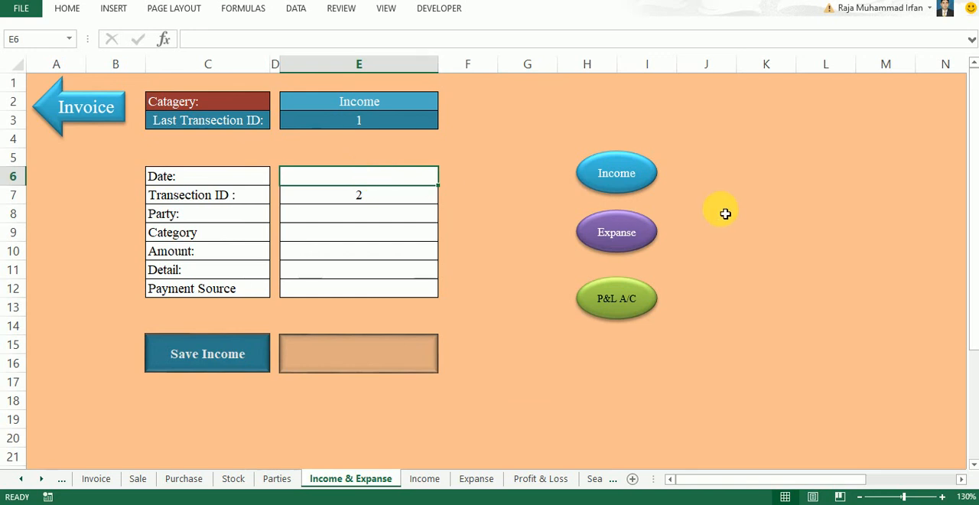
{"action": "type", "text": "5/2"}
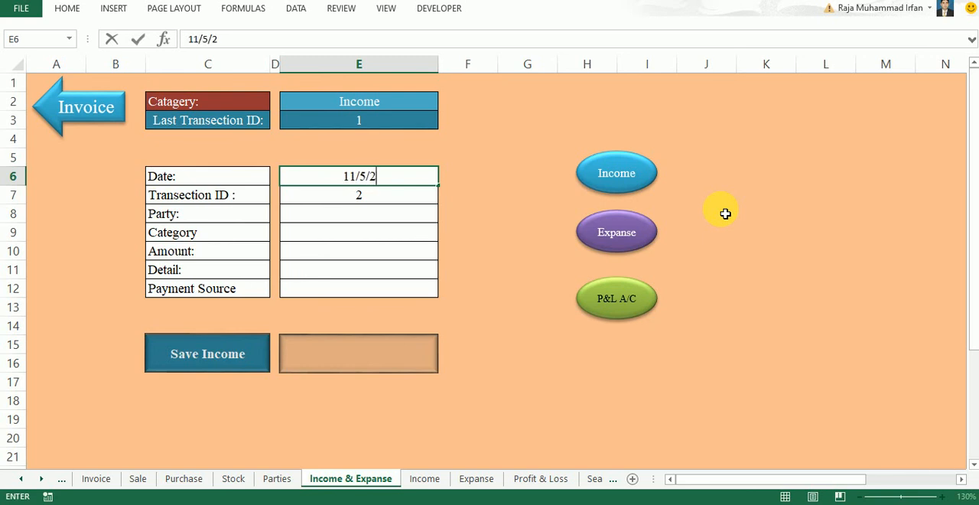
{"action": "type", "text": "022"}
{"action": "key", "text": "Return"}
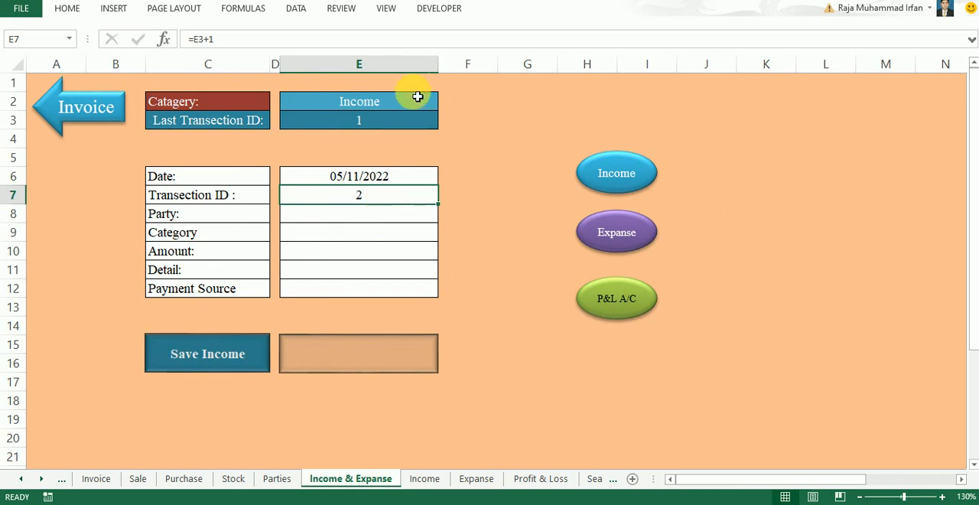
{"action": "left_click", "coordinate": [409, 217]}
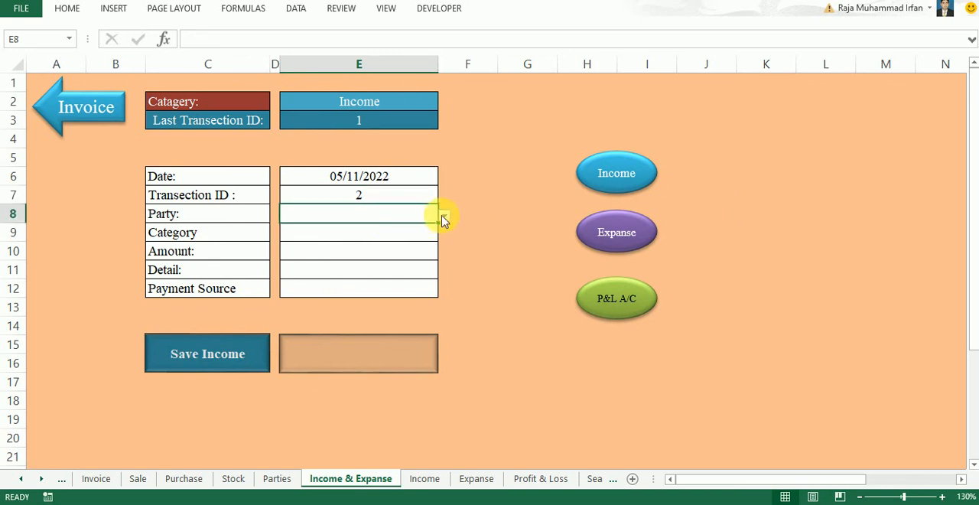
{"action": "type", "text": "uk"}
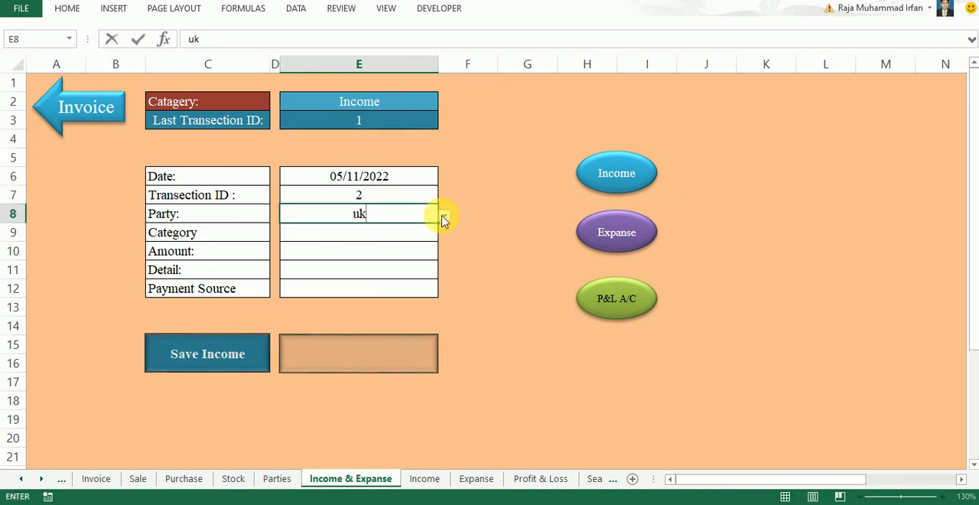
{"action": "left_click", "coordinate": [444, 219]}
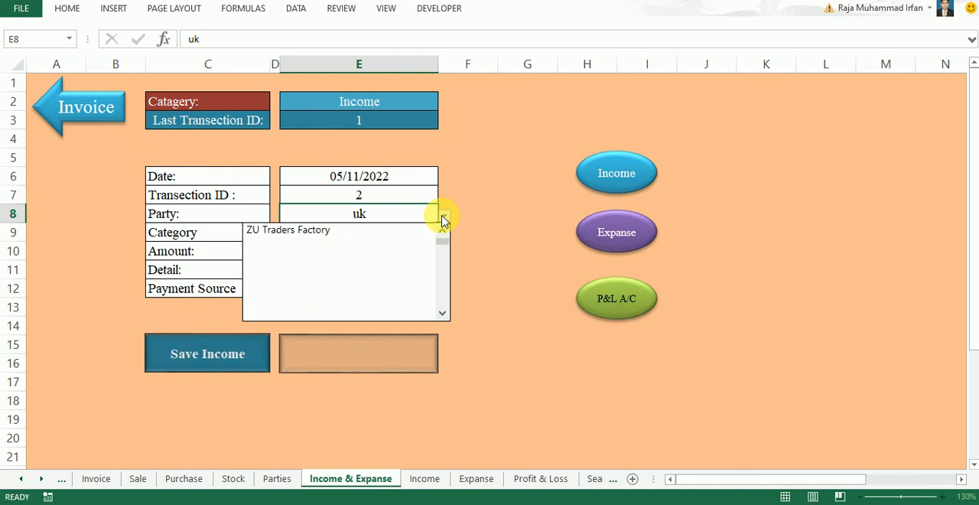
{"action": "left_click", "coordinate": [384, 216]}
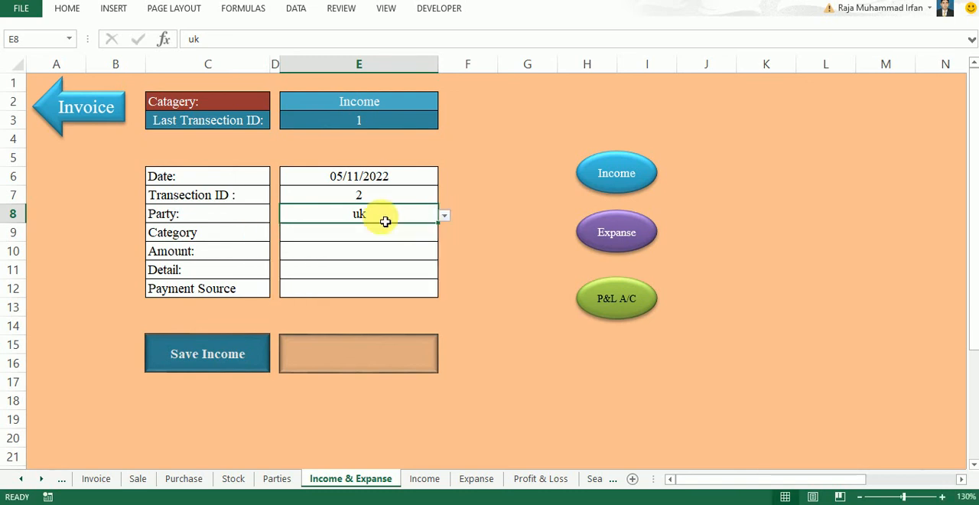
{"action": "left_click", "coordinate": [445, 219]}
{"action": "left_click", "coordinate": [443, 233]}
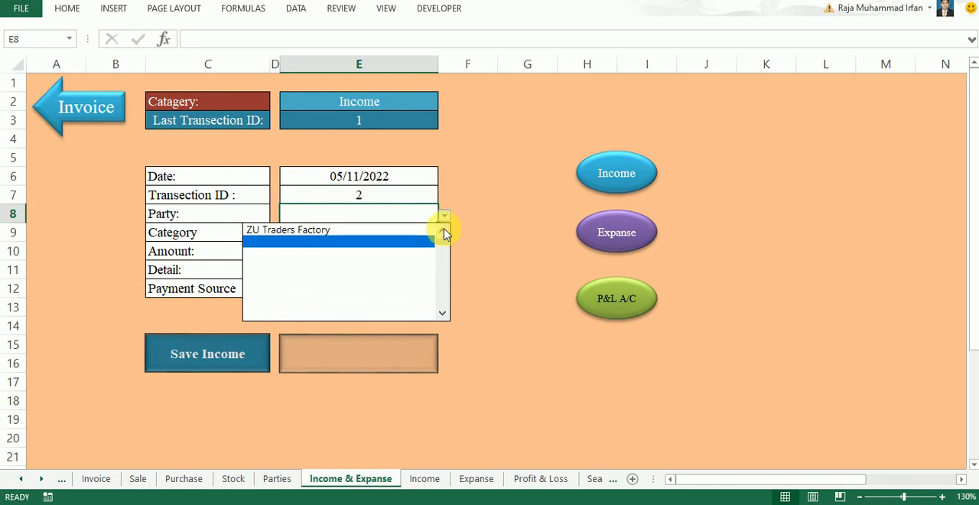
{"action": "left_click", "coordinate": [398, 216]}
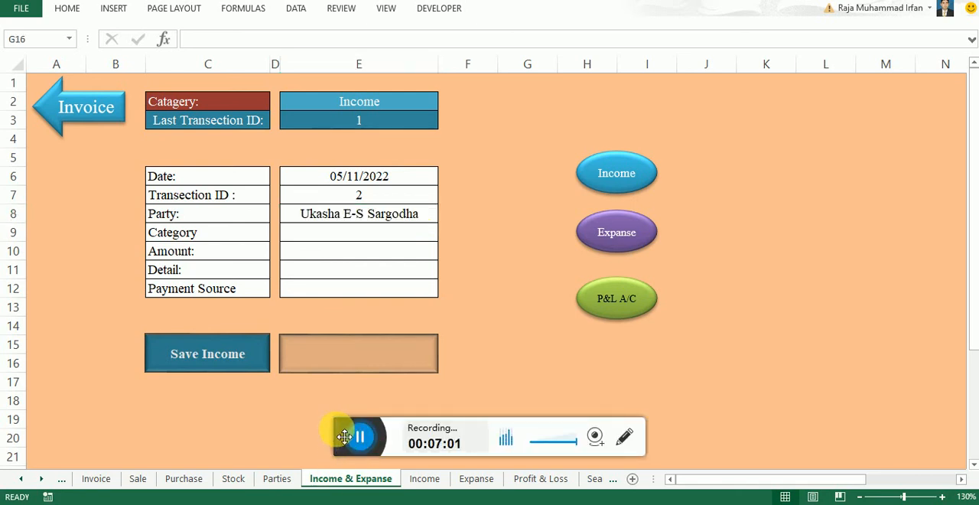
{"action": "left_click_drag", "start_coordinate": [343, 436], "coordinate": [347, 502]}
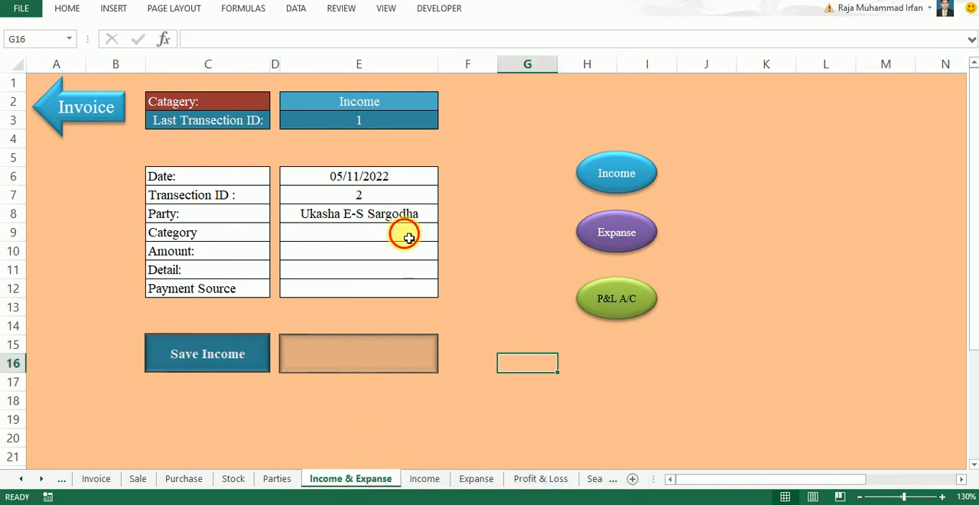
Set the transaction's category to Income and enter an amount of 10000
{"action": "left_click", "coordinate": [407, 237]}
{"action": "left_click", "coordinate": [444, 233]}
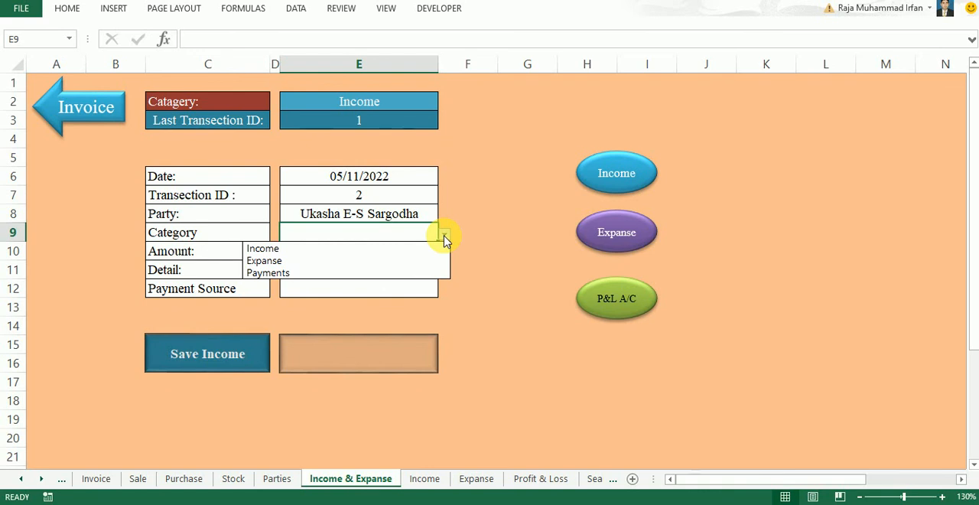
{"action": "left_click", "coordinate": [413, 252]}
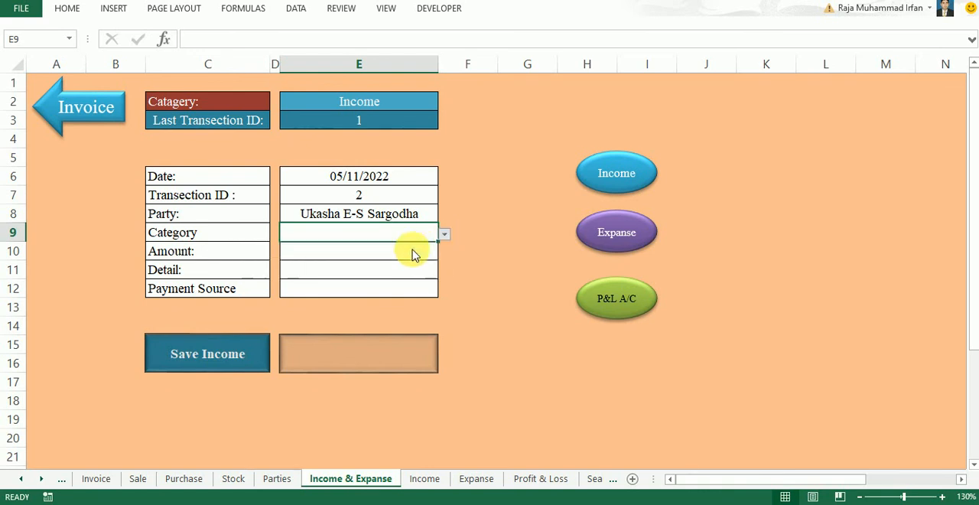
{"action": "left_click", "coordinate": [410, 254]}
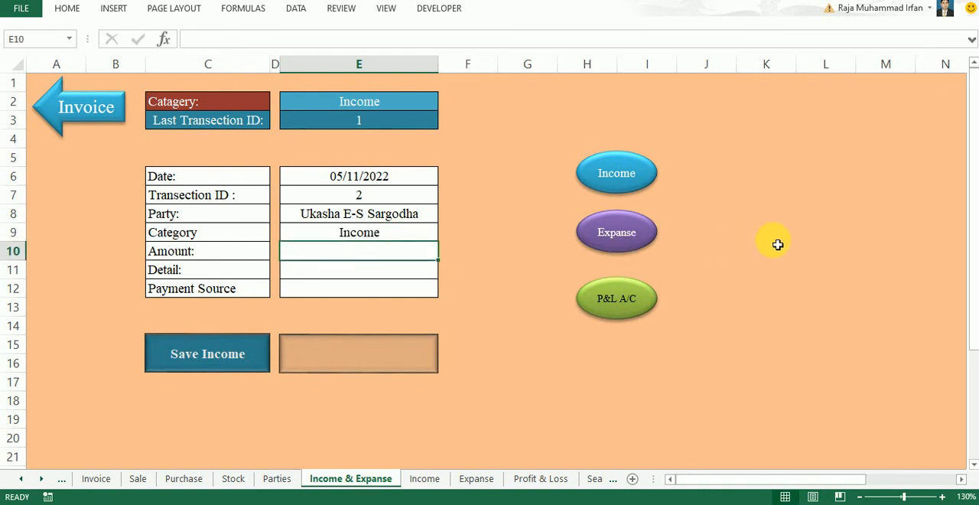
{"action": "type", "text": "10000"}
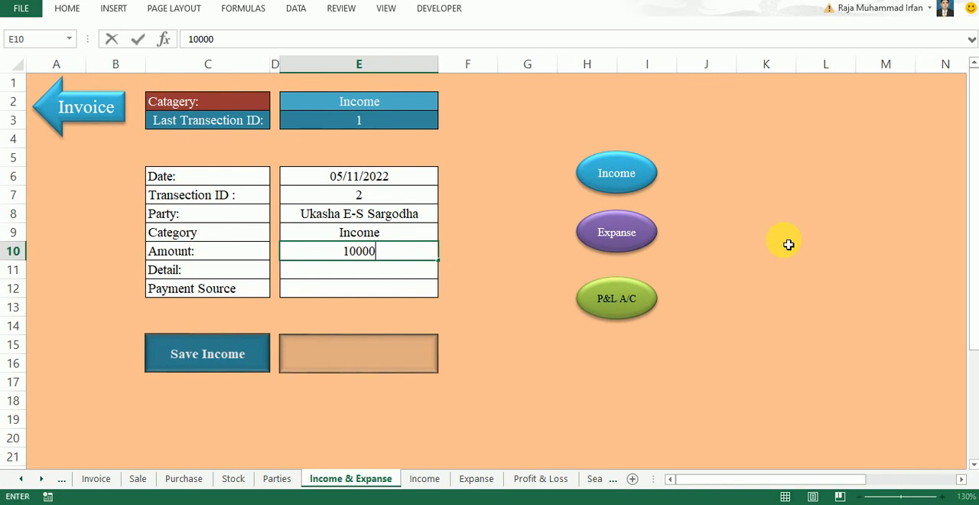
Enter Cash Received as the detail of the income transaction and choose Cash as its payment source
{"action": "left_click", "coordinate": [389, 266]}
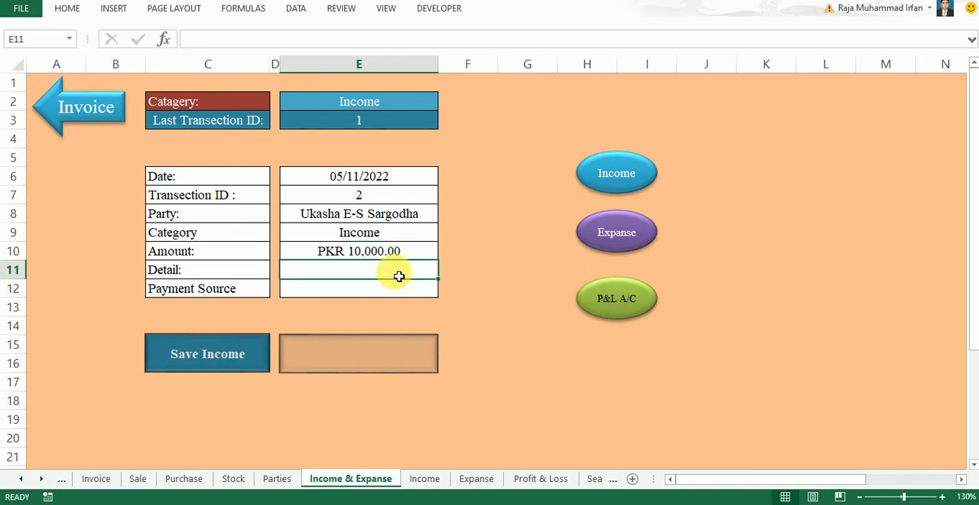
{"action": "type", "text": "Ca"}
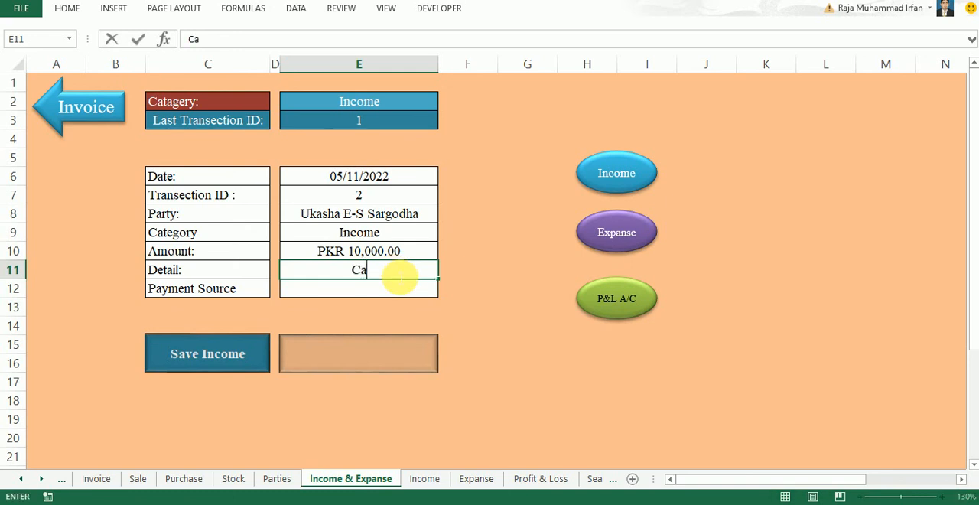
{"action": "type", "text": "sh Received"}
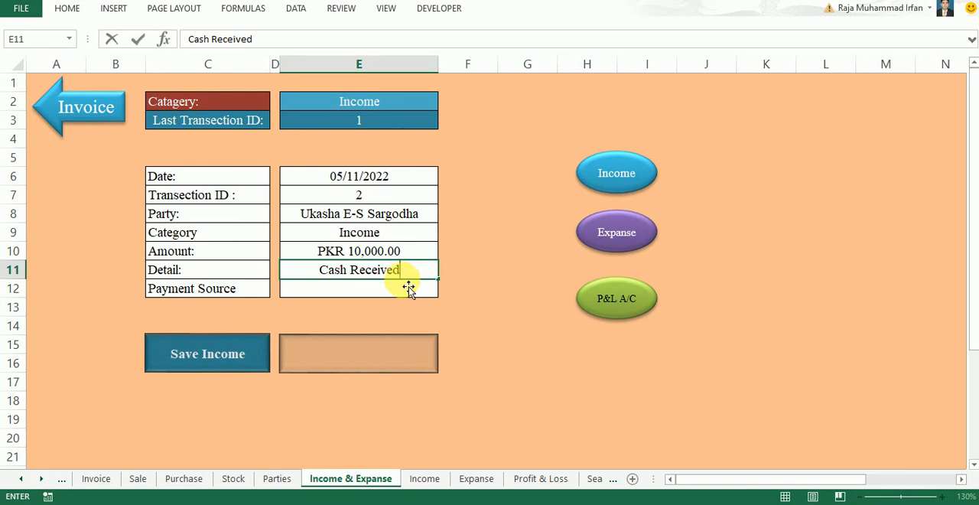
{"action": "left_click", "coordinate": [409, 288]}
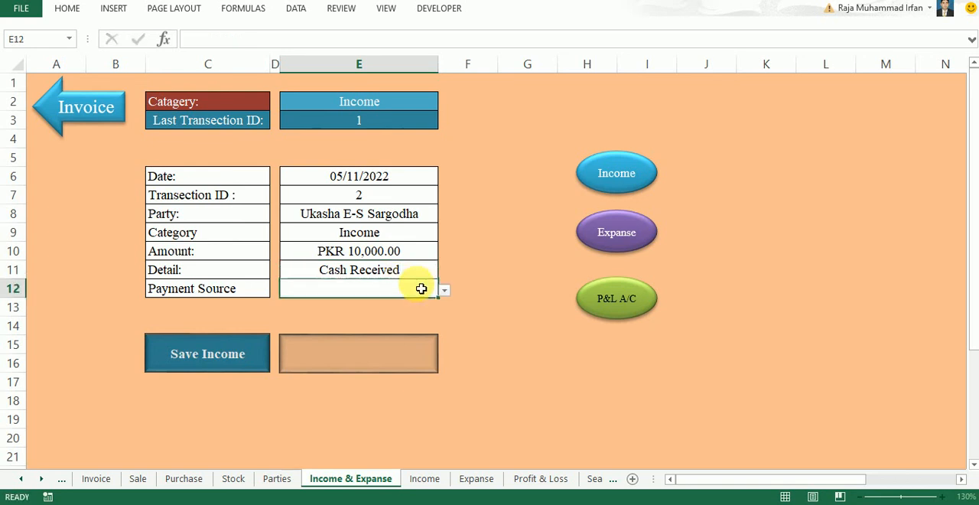
{"action": "left_click", "coordinate": [443, 290]}
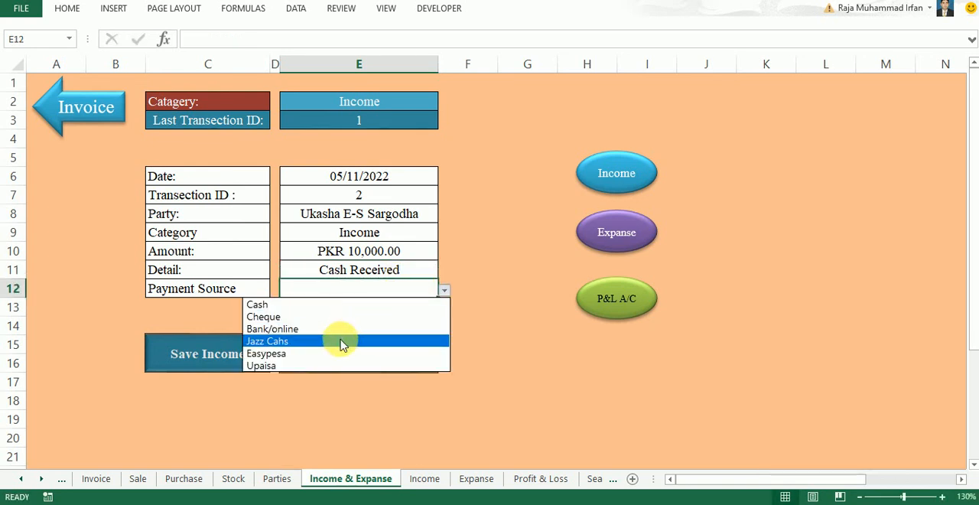
{"action": "left_click", "coordinate": [300, 306]}
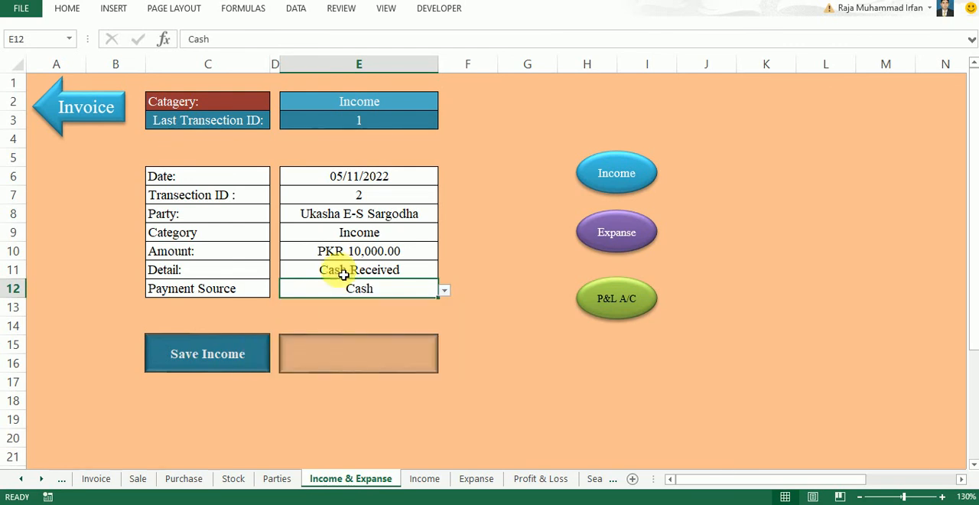
Switch the form's top category to Expanse and back to Income
{"action": "left_click", "coordinate": [400, 104]}
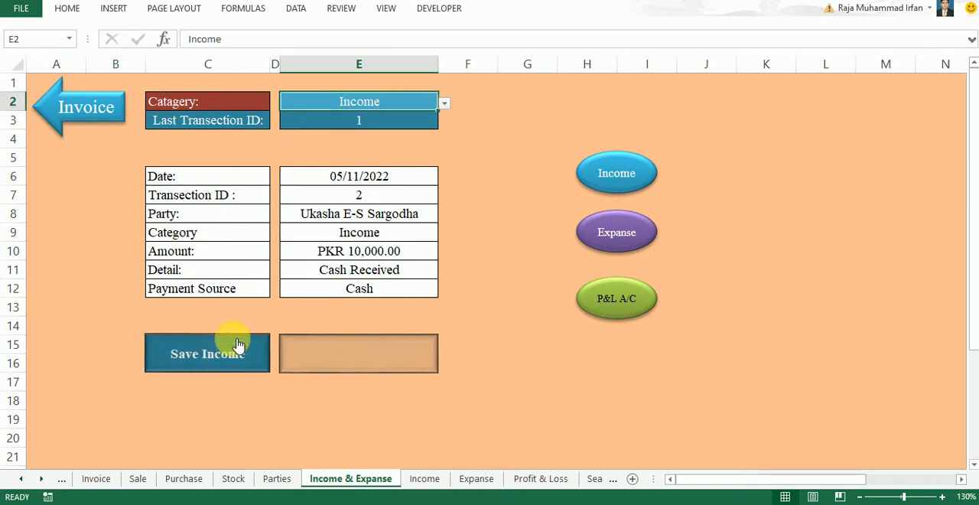
{"action": "left_click", "coordinate": [445, 103]}
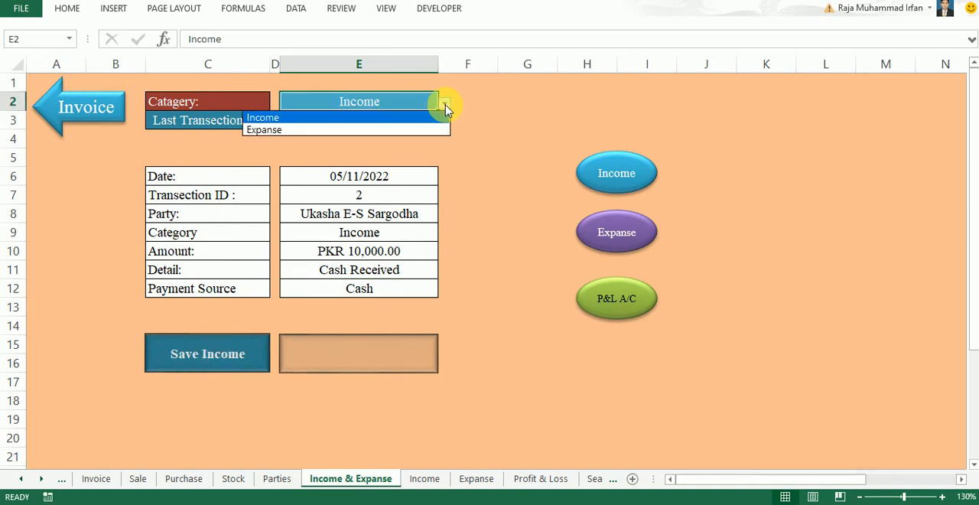
{"action": "left_click", "coordinate": [416, 130]}
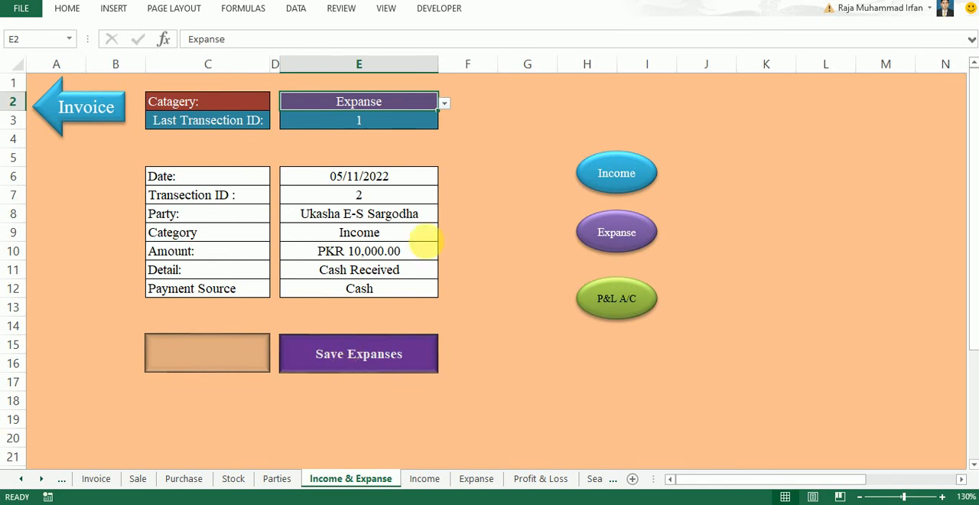
{"action": "left_click", "coordinate": [444, 103]}
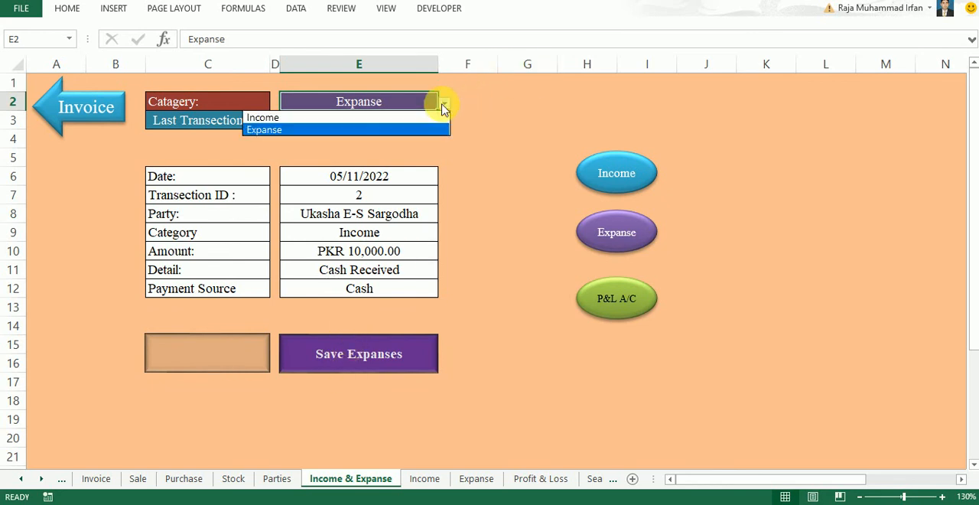
{"action": "left_click", "coordinate": [380, 118]}
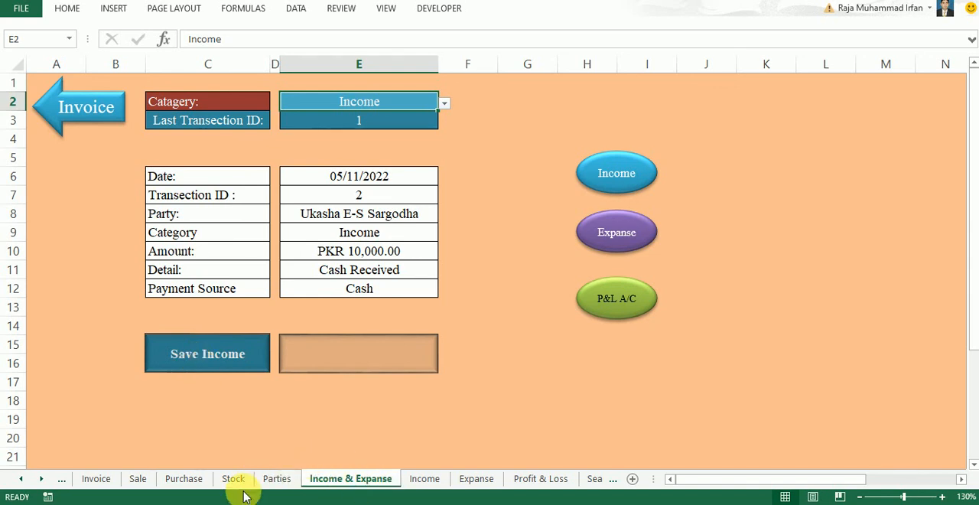
{"action": "left_click", "coordinate": [280, 480]}
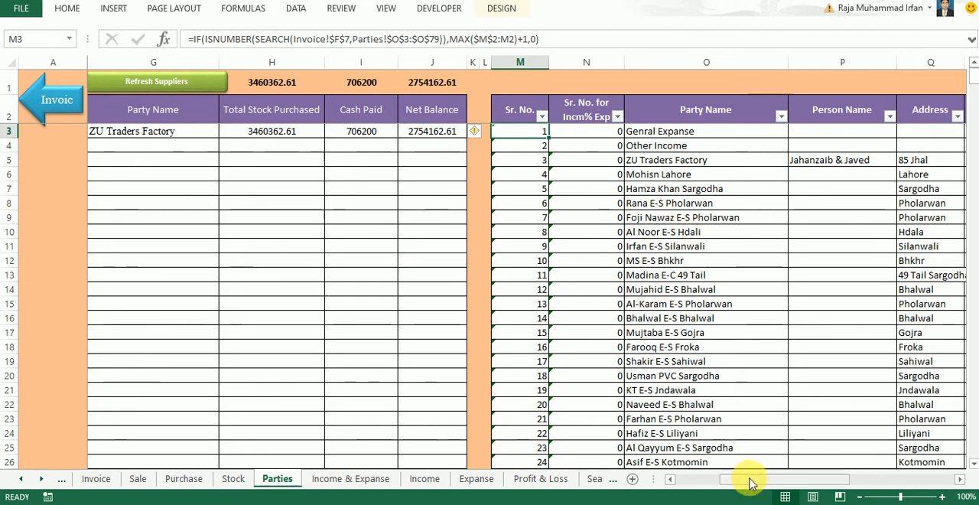
{"action": "left_click_drag", "start_coordinate": [754, 485], "coordinate": [540, 485]}
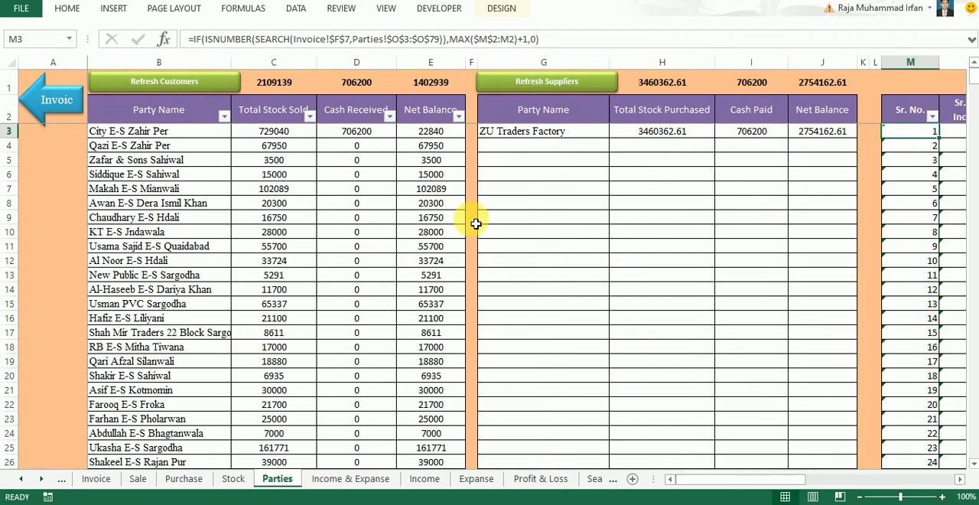
{"action": "left_click", "coordinate": [224, 116]}
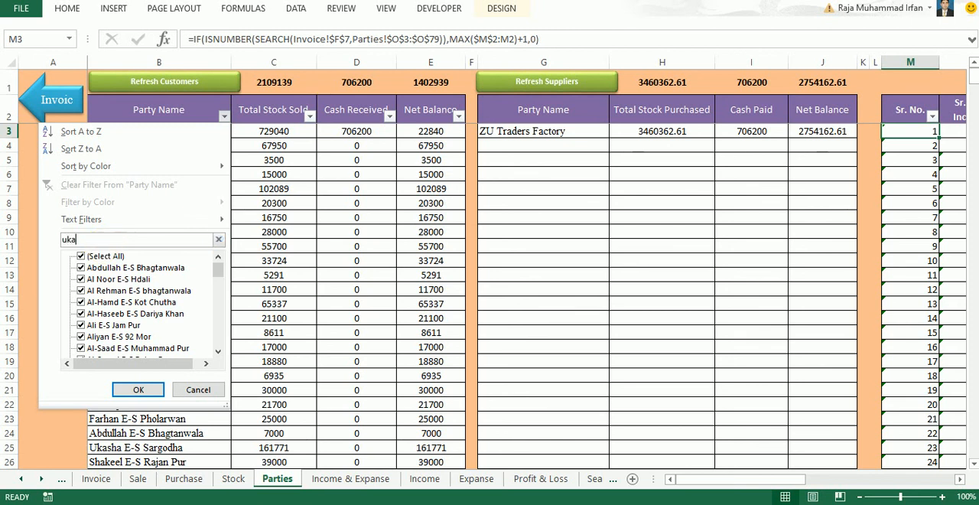
{"action": "left_click", "coordinate": [139, 393]}
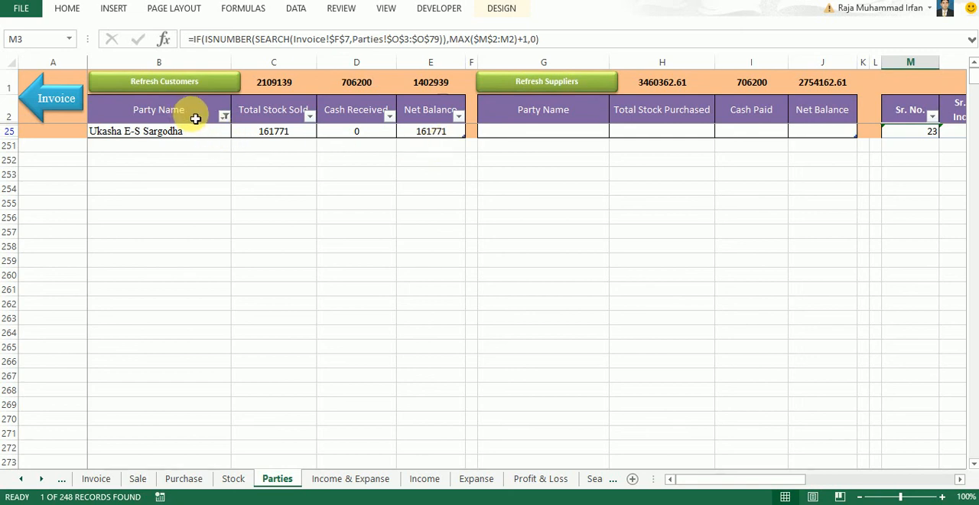
{"action": "left_click", "coordinate": [224, 115]}
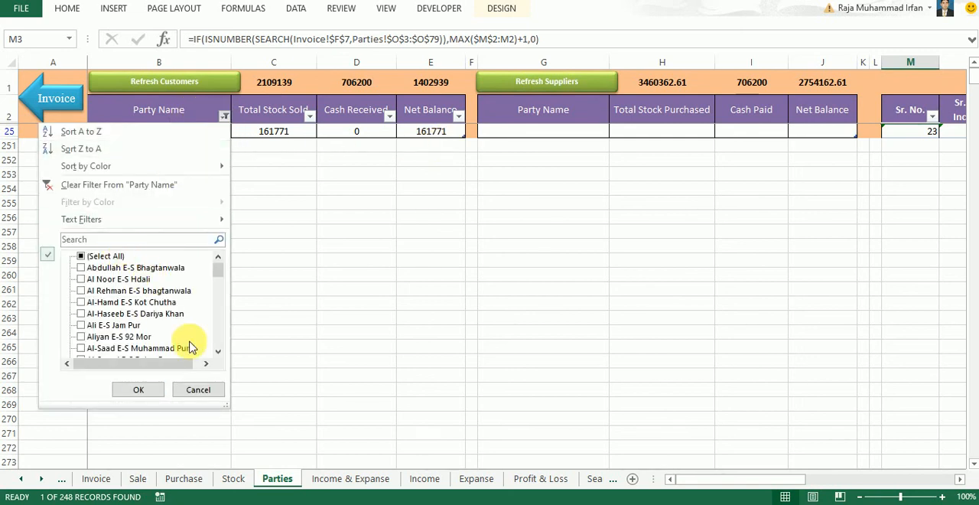
{"action": "left_click", "coordinate": [200, 387]}
Save the income transaction on the Income & Expanse sheet and check the customer's balance on the Parties sheet
{"action": "left_click", "coordinate": [353, 479]}
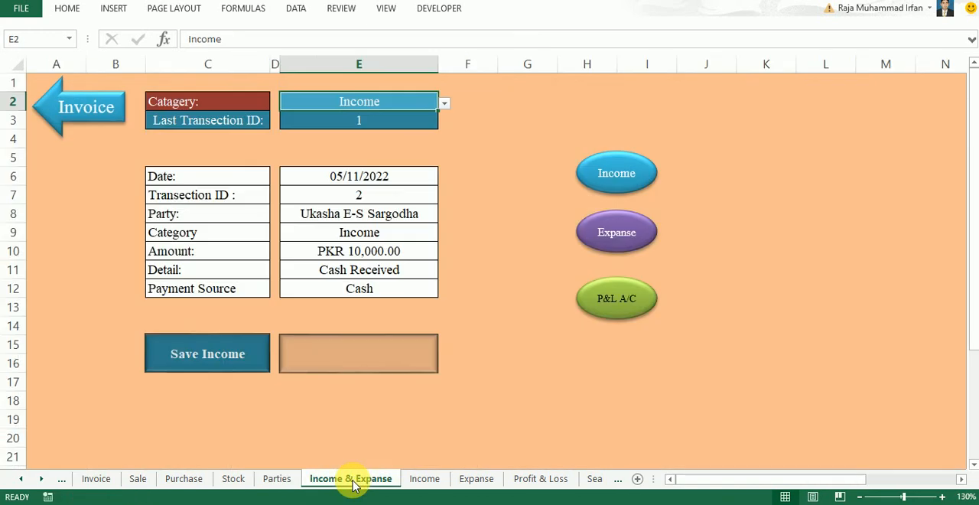
{"action": "left_click", "coordinate": [216, 366]}
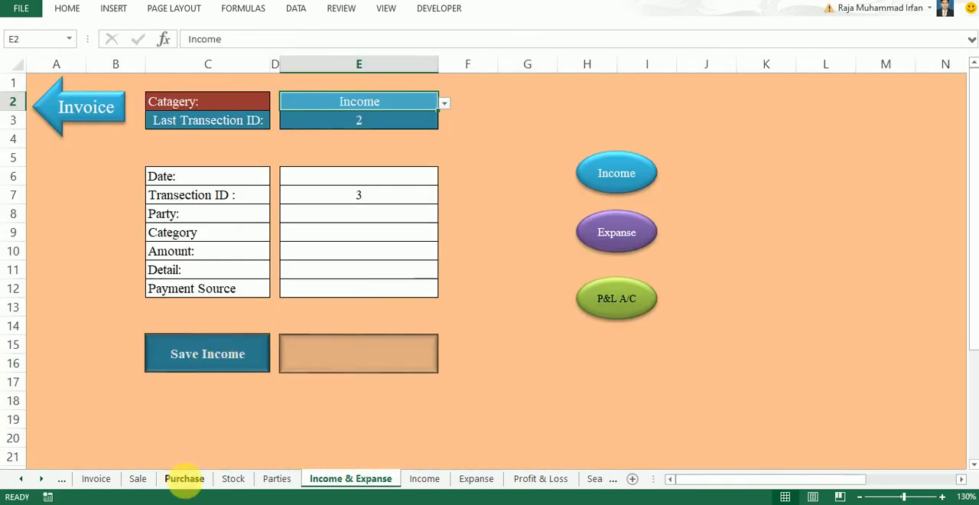
{"action": "left_click", "coordinate": [269, 480]}
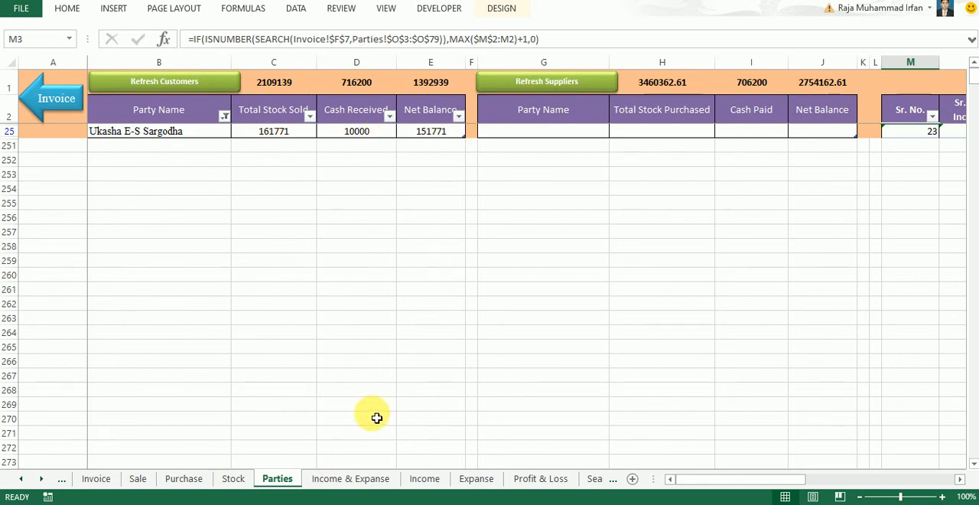
Open the profit and loss account from the Income & Expanse sheet and examine its figures, the balance sheet and the cash amount
{"action": "left_click", "coordinate": [365, 483]}
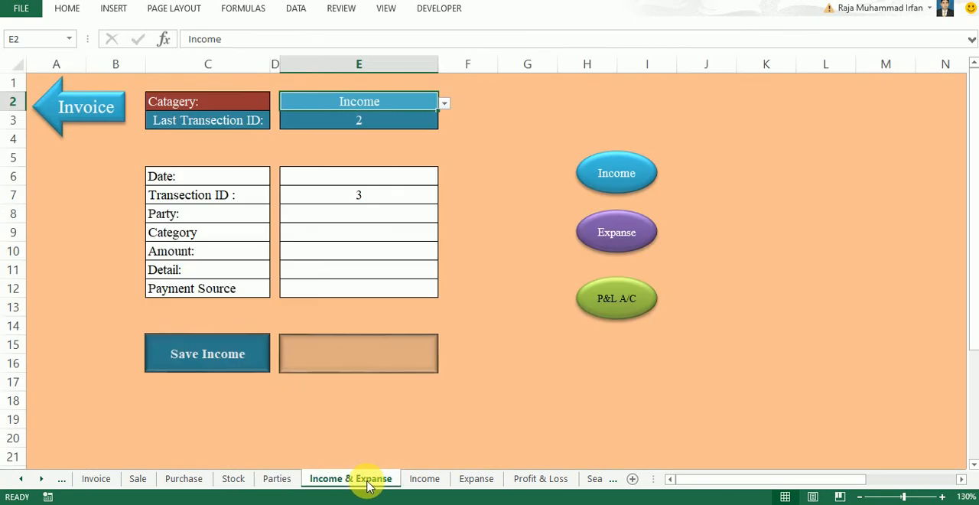
{"action": "left_click", "coordinate": [621, 310]}
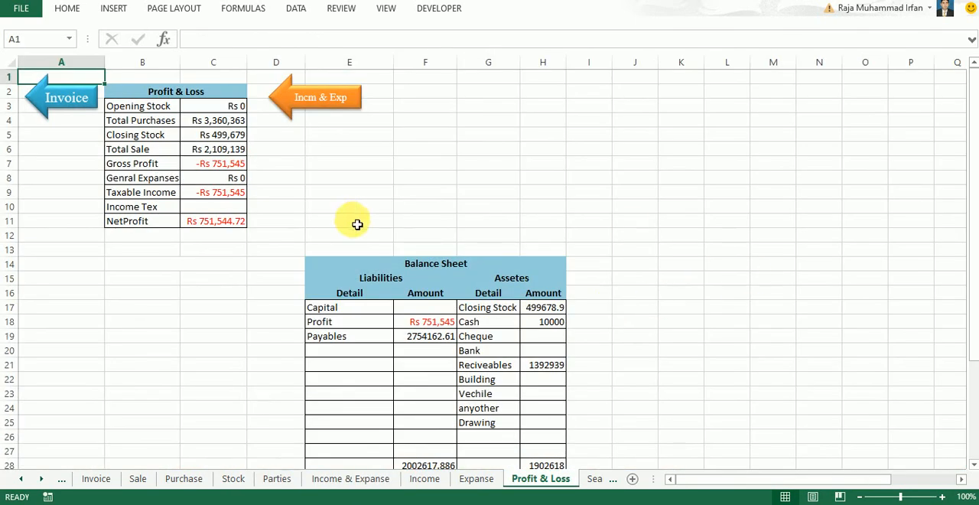
{"action": "left_click", "coordinate": [559, 328]}
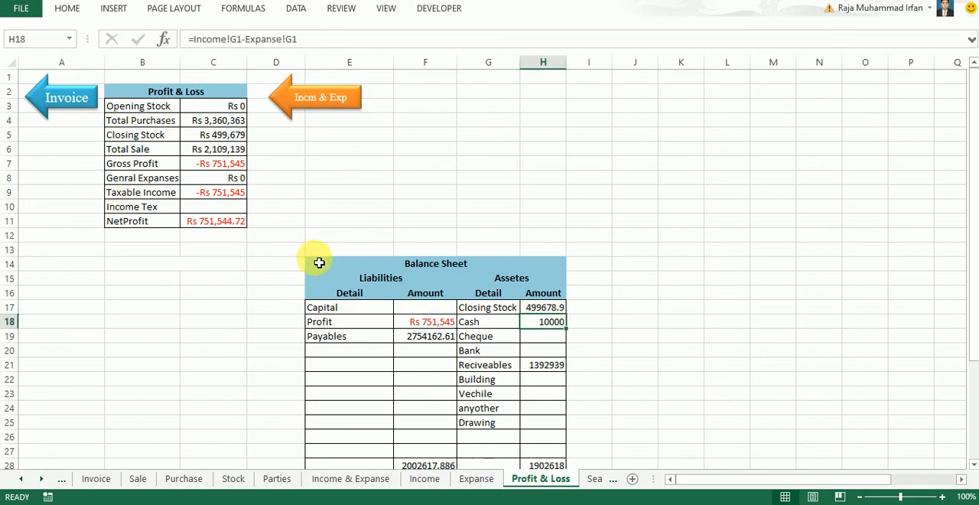
{"action": "scroll", "coordinate": [319, 262], "scroll_direction": "down", "scroll_amount": 2}
{"action": "scroll", "coordinate": [307, 258], "scroll_direction": "up", "scroll_amount": 2}
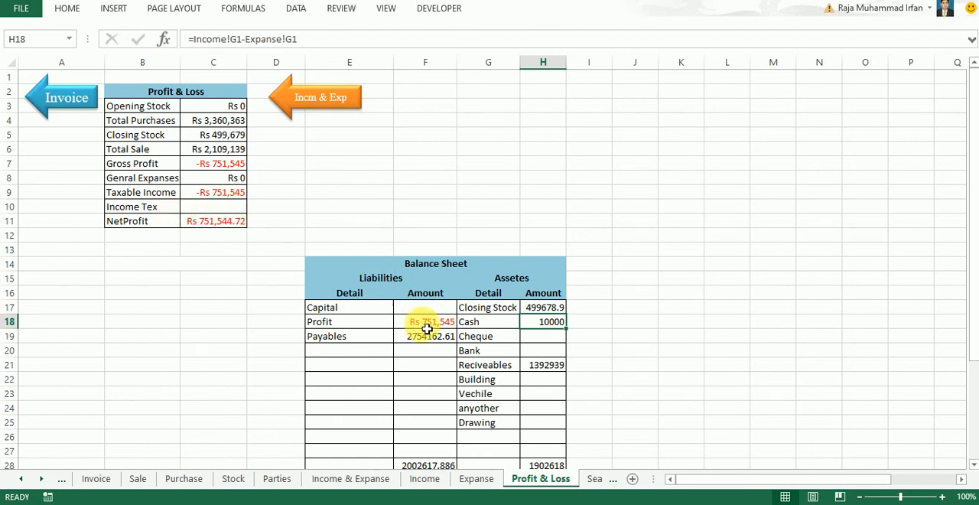
{"action": "scroll", "coordinate": [474, 325], "scroll_direction": "down", "scroll_amount": 1}
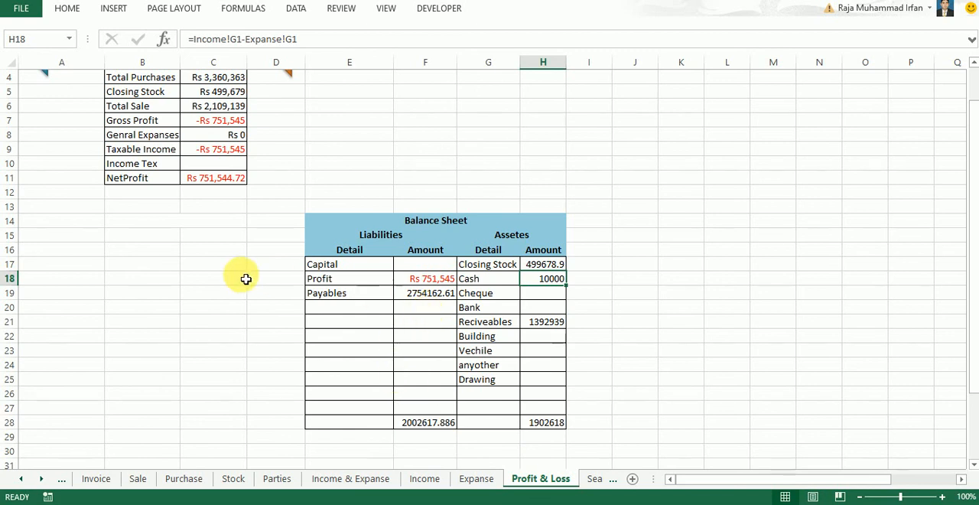
{"action": "scroll", "coordinate": [383, 318], "scroll_direction": "up", "scroll_amount": 1}
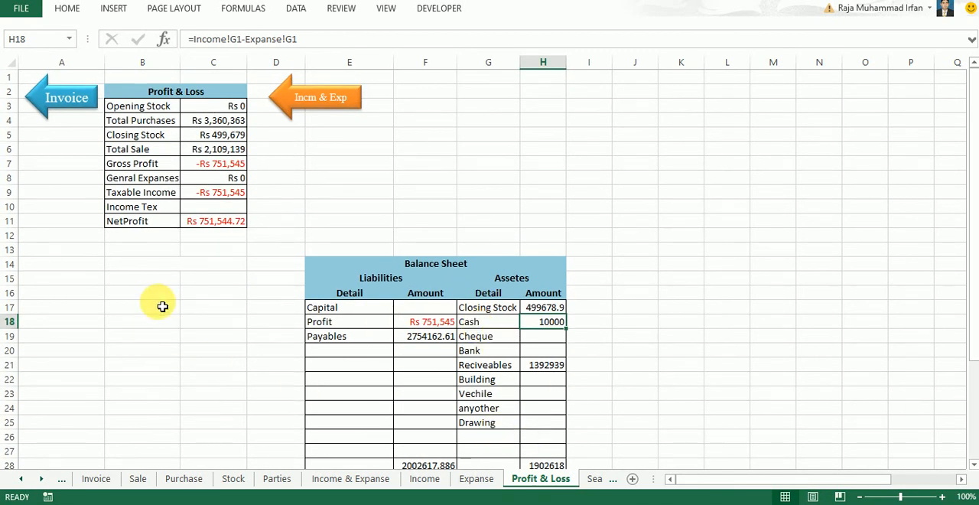
{"action": "scroll", "coordinate": [328, 323], "scroll_direction": "down", "scroll_amount": 2}
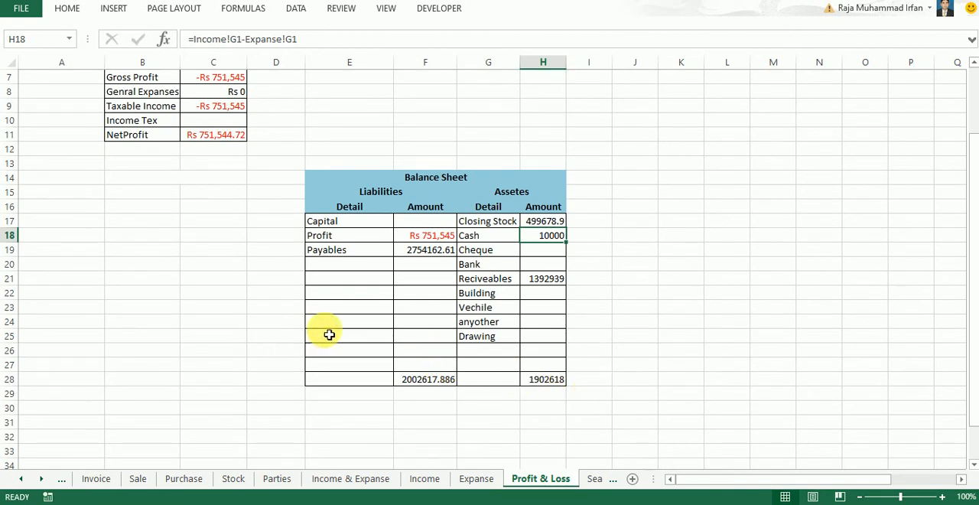
{"action": "scroll", "coordinate": [329, 334], "scroll_direction": "up", "scroll_amount": 2}
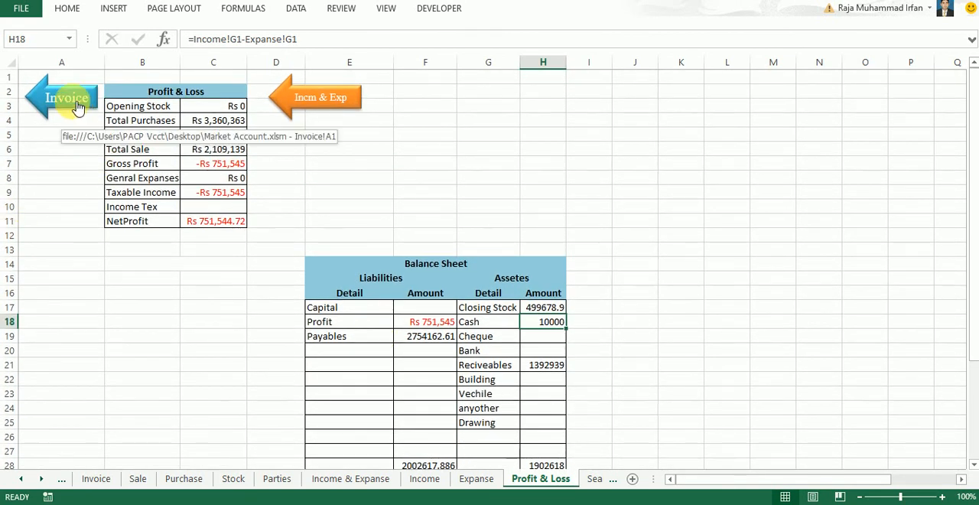
Go back to the Invoice sheet, open the About page from there and view the author's contact details
{"action": "left_click", "coordinate": [77, 107]}
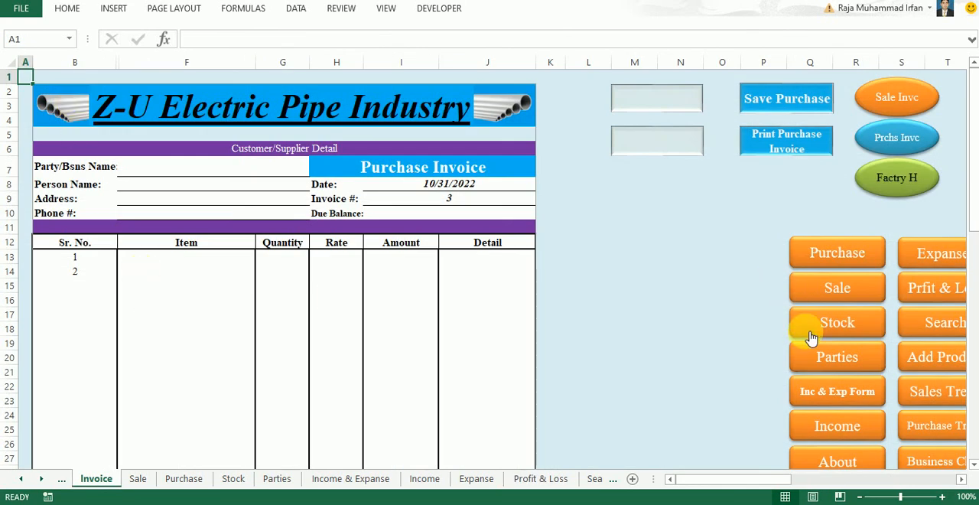
{"action": "left_click", "coordinate": [837, 461]}
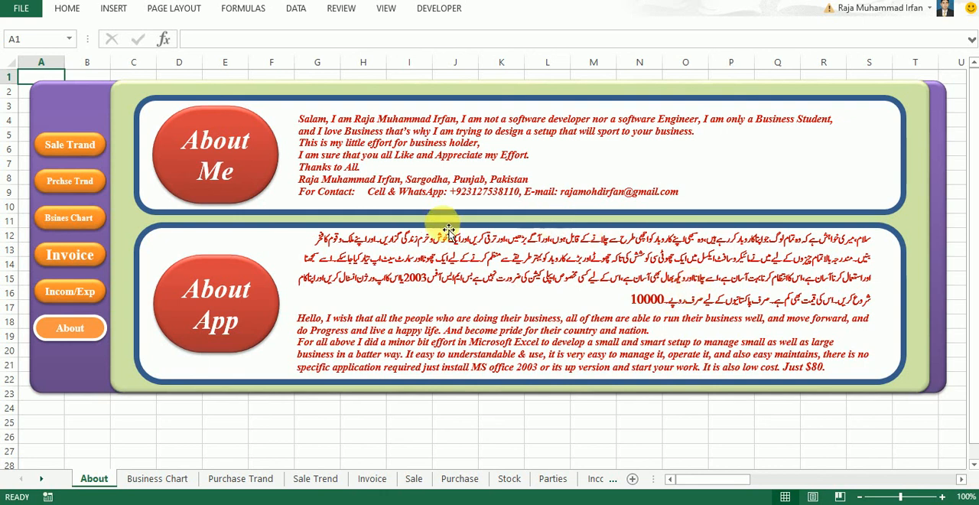
{"action": "left_click", "coordinate": [463, 195]}
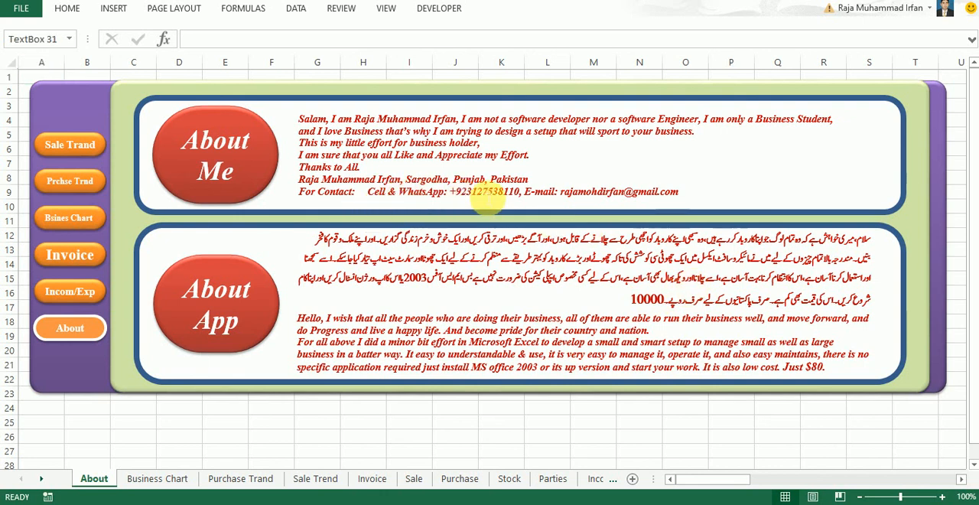
{"action": "left_click", "coordinate": [742, 171]}
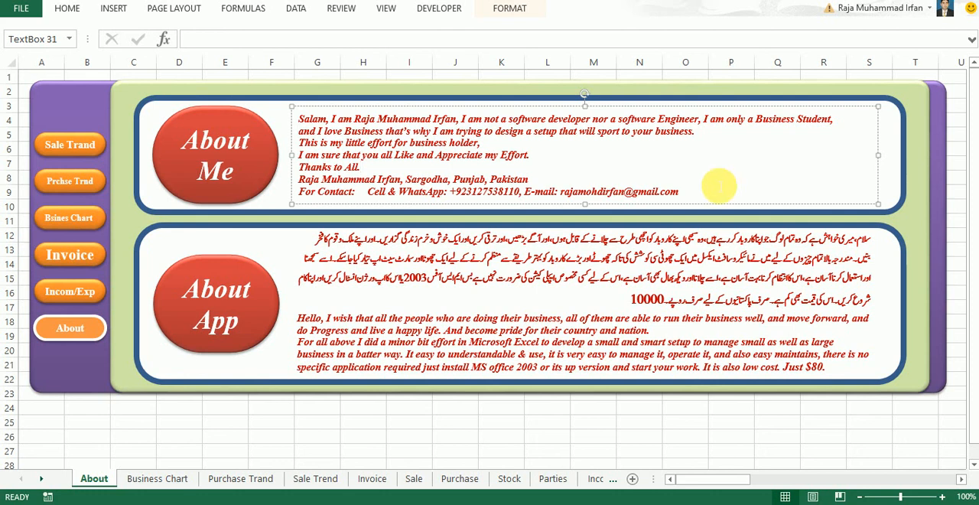
{"action": "left_click", "coordinate": [335, 425]}
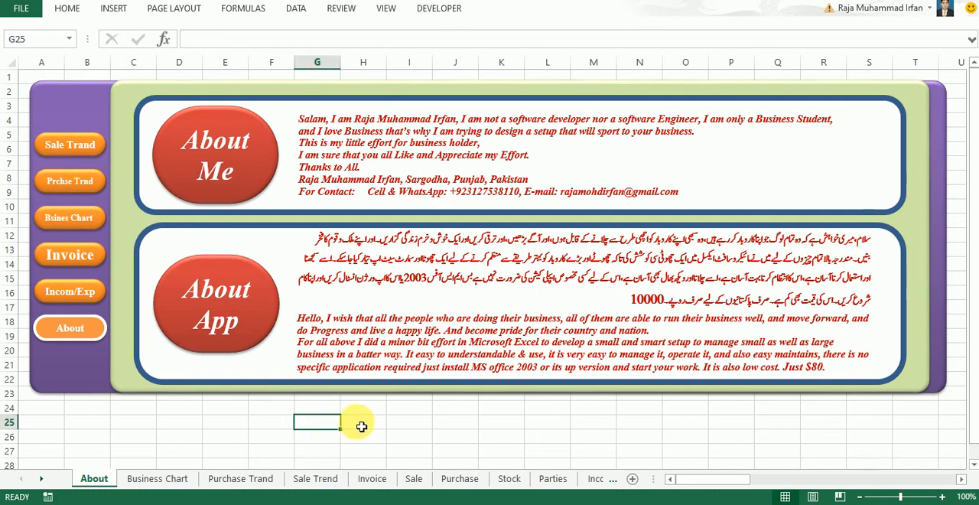